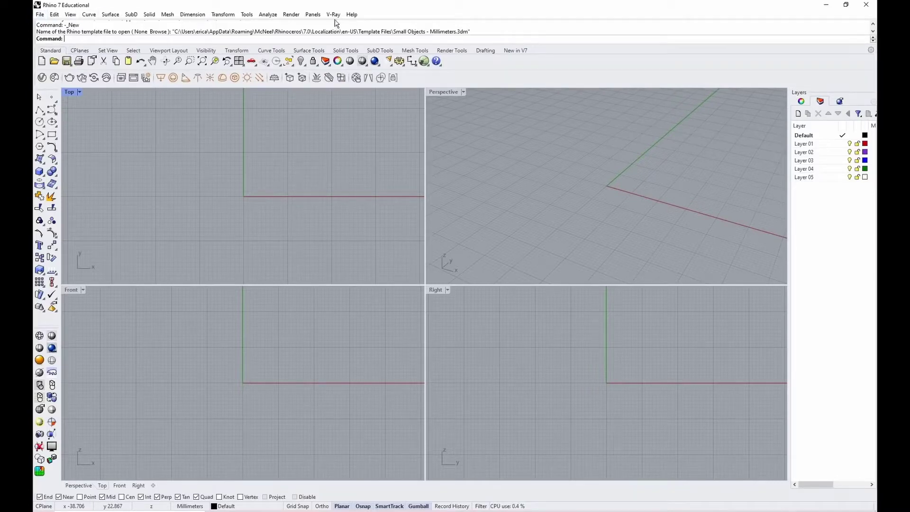
{"action": "left_click", "coordinate": [40, 15]}
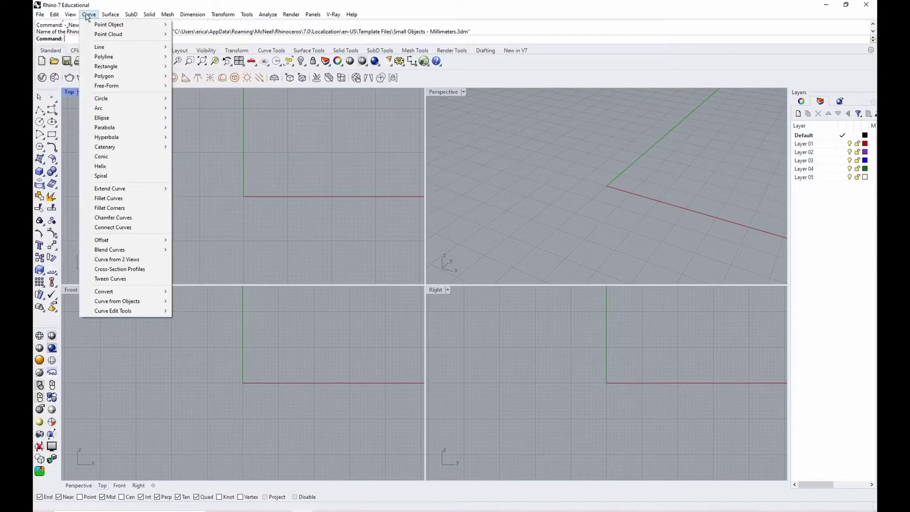
{"action": "left_click", "coordinate": [89, 14]}
{"action": "left_click", "coordinate": [89, 14]}
{"action": "mouse_move", "coordinate": [114, 137]}
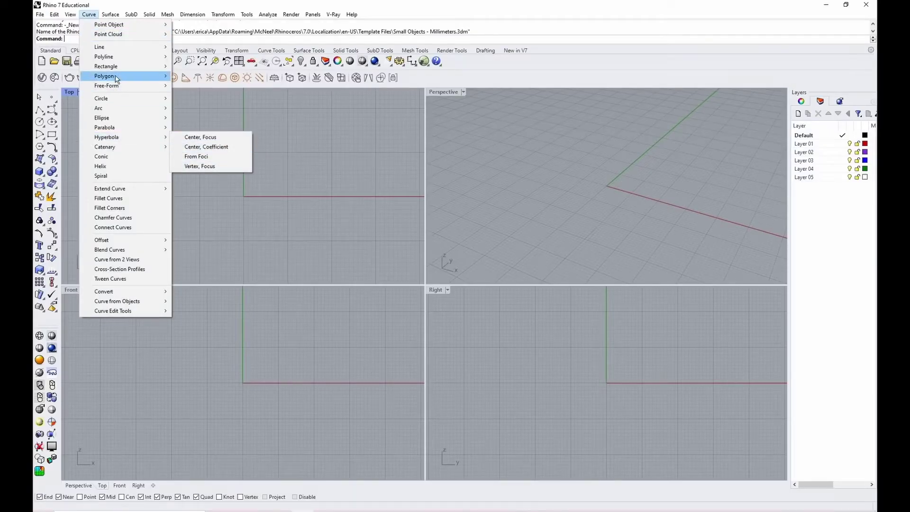
{"action": "mouse_move", "coordinate": [192, 14]}
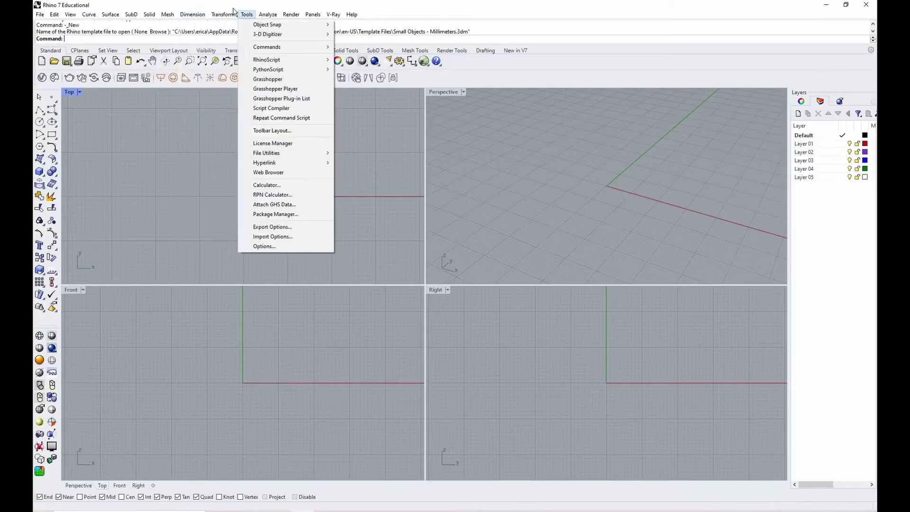
{"action": "mouse_move", "coordinate": [223, 14]}
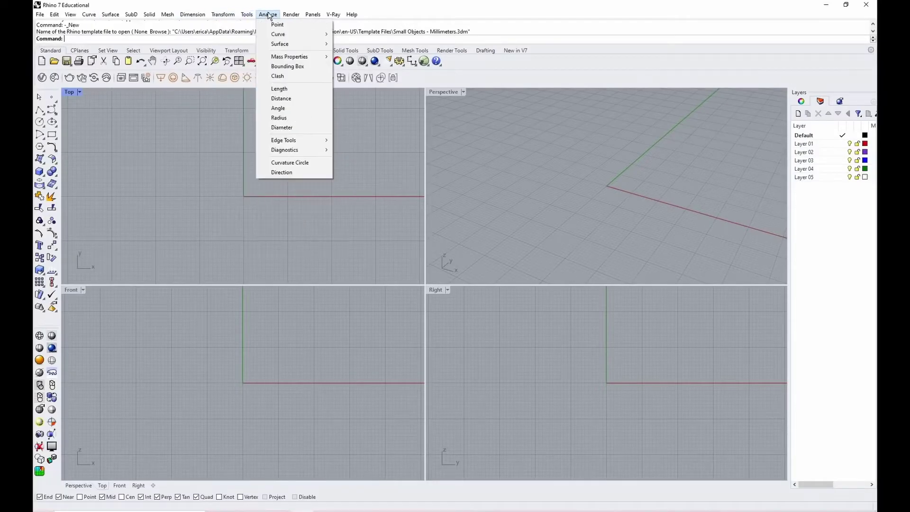
{"action": "mouse_move", "coordinate": [290, 15]}
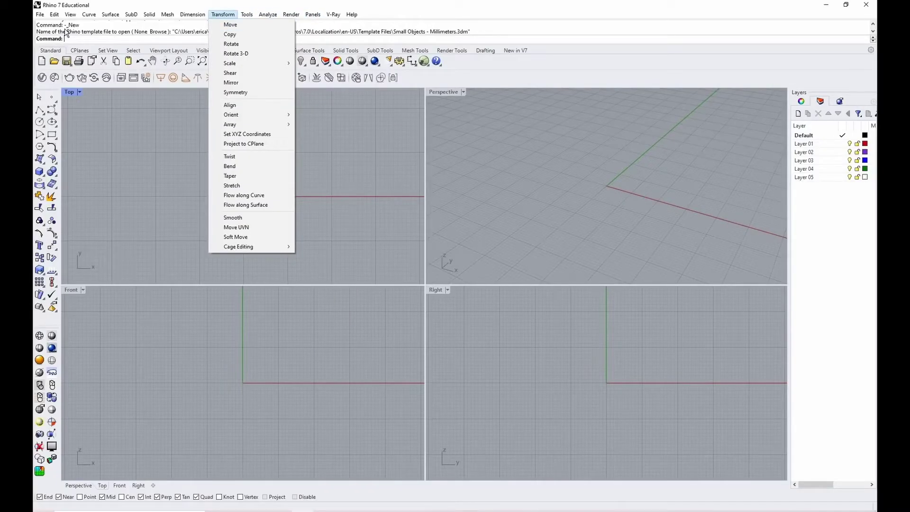
{"action": "left_click", "coordinate": [108, 164]}
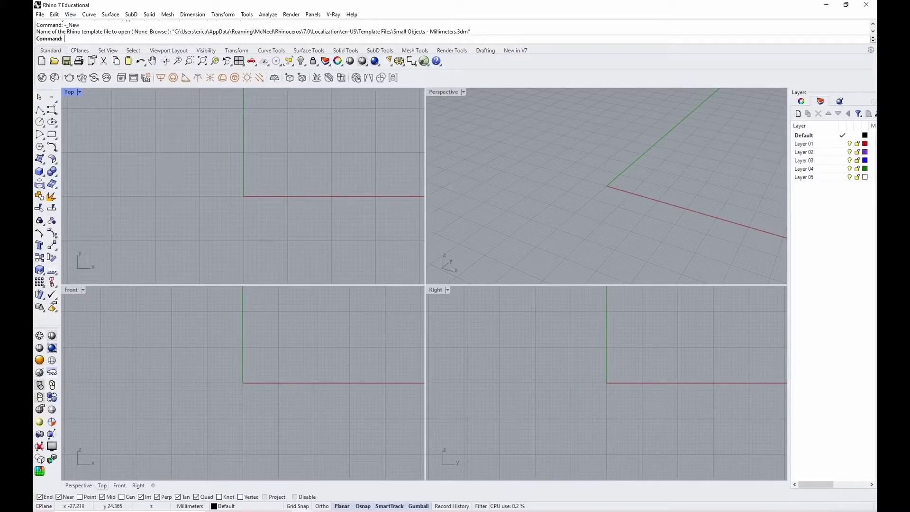
Step: Browse the CPlanes and Set View tool sets, then start a Line in Top and cancel it
{"action": "left_click", "coordinate": [77, 51]}
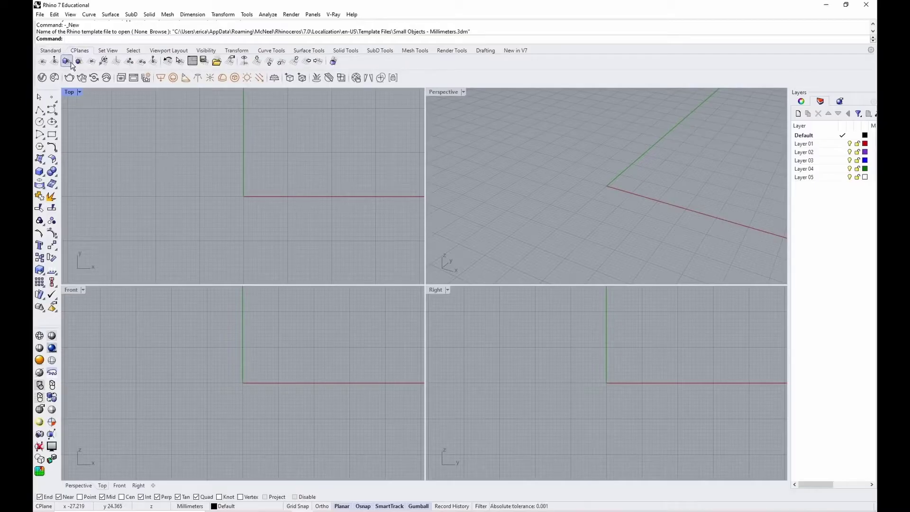
{"action": "left_click", "coordinate": [102, 49]}
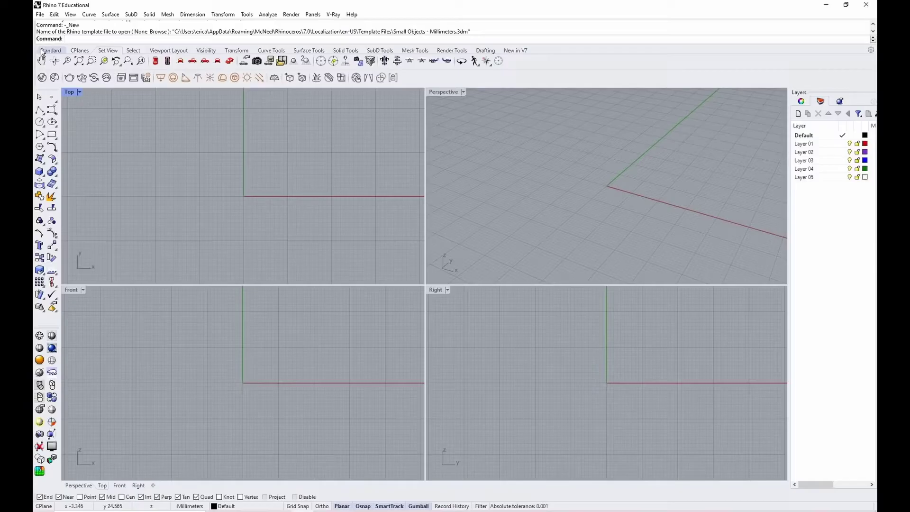
{"action": "type", "text": "line"}
{"action": "key", "text": "Return"}
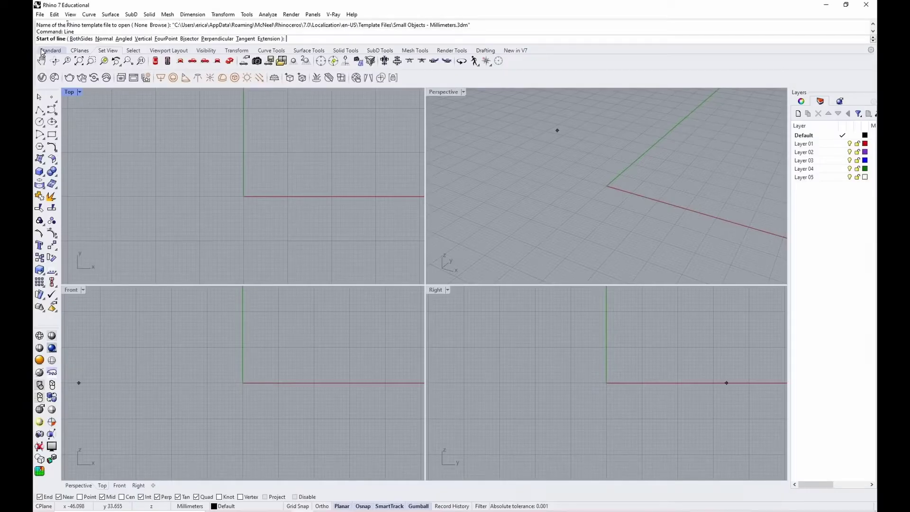
{"action": "left_click", "coordinate": [168, 178]}
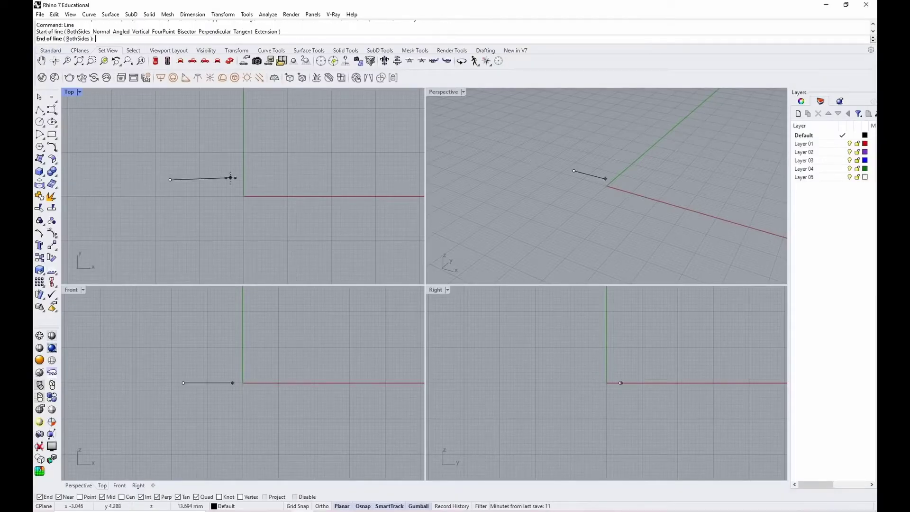
{"action": "key", "text": "Escape"}
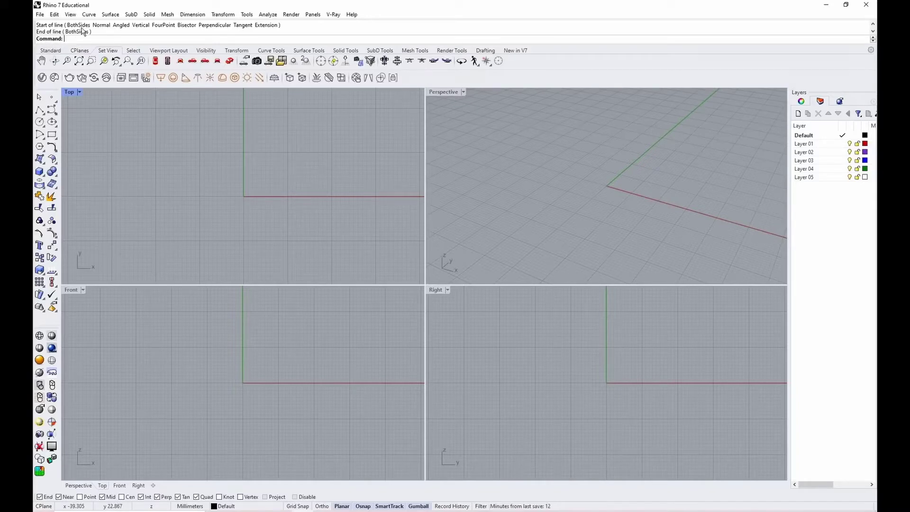
{"action": "scroll", "coordinate": [88, 29], "scroll_direction": "up", "scroll_amount": 5}
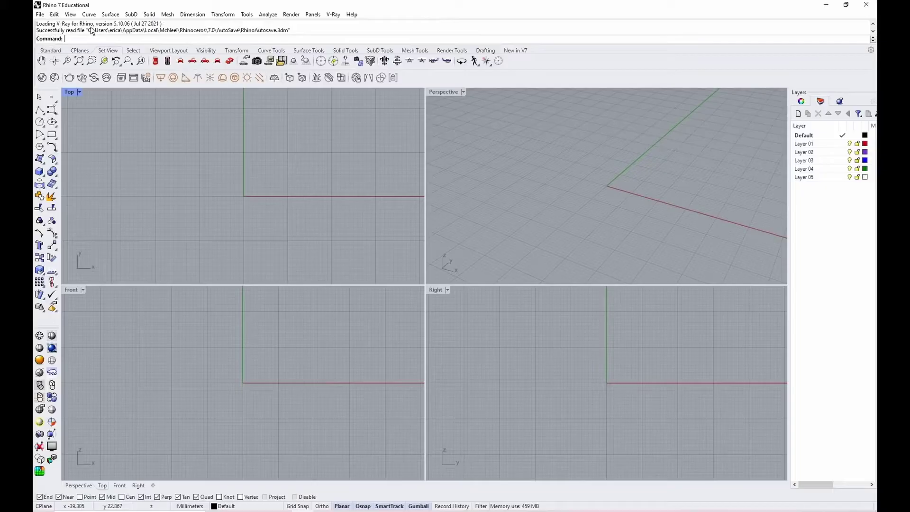
{"action": "scroll", "coordinate": [92, 31], "scroll_direction": "up", "scroll_amount": 3}
{"action": "scroll", "coordinate": [91, 32], "scroll_direction": "down", "scroll_amount": 3}
{"action": "scroll", "coordinate": [91, 32], "scroll_direction": "down", "scroll_amount": 2}
{"action": "scroll", "coordinate": [91, 31], "scroll_direction": "up", "scroll_amount": 2}
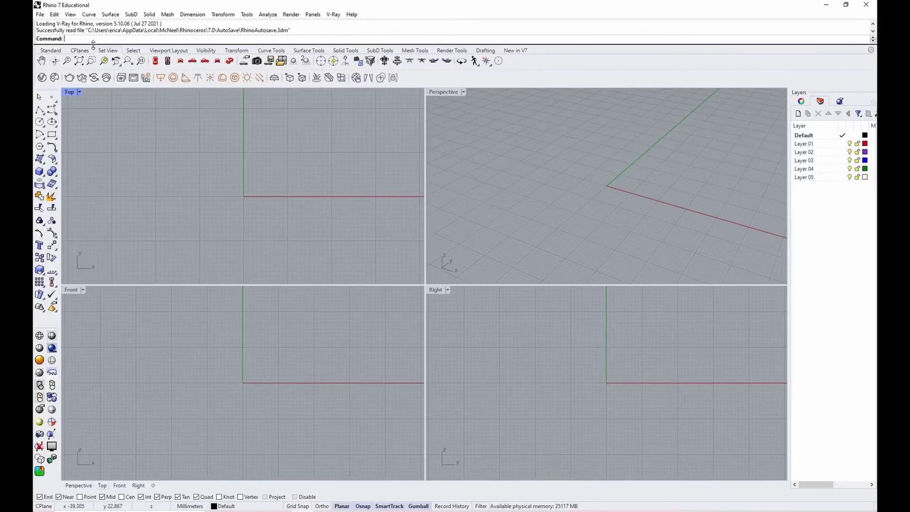
{"action": "mouse_move", "coordinate": [94, 44]}
{"action": "left_mouse_down"}
{"action": "mouse_move", "coordinate": [93, 86]}
{"action": "mouse_move", "coordinate": [98, 46]}
{"action": "left_mouse_up"}
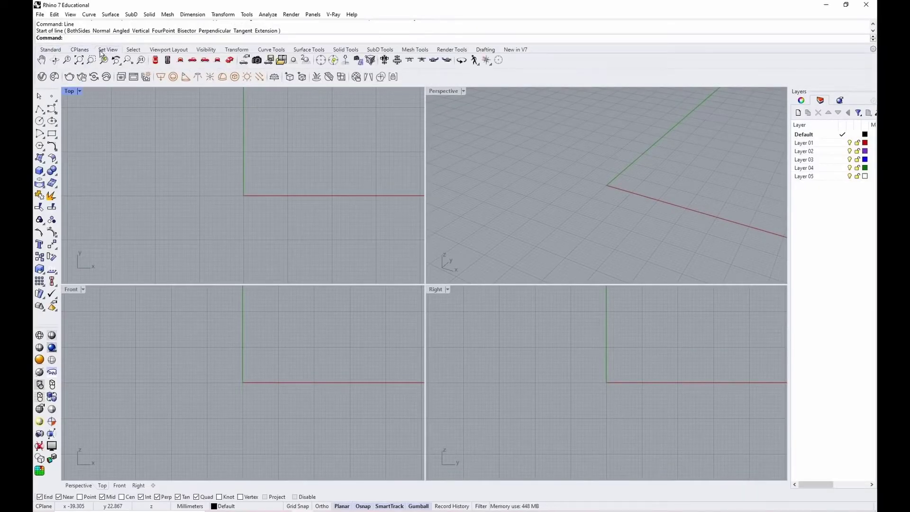
Step: Browse the Visibility, Transform and Curve Tools tool sets
{"action": "left_click", "coordinate": [134, 50]}
{"action": "left_click", "coordinate": [169, 50]}
{"action": "left_click", "coordinate": [207, 52]}
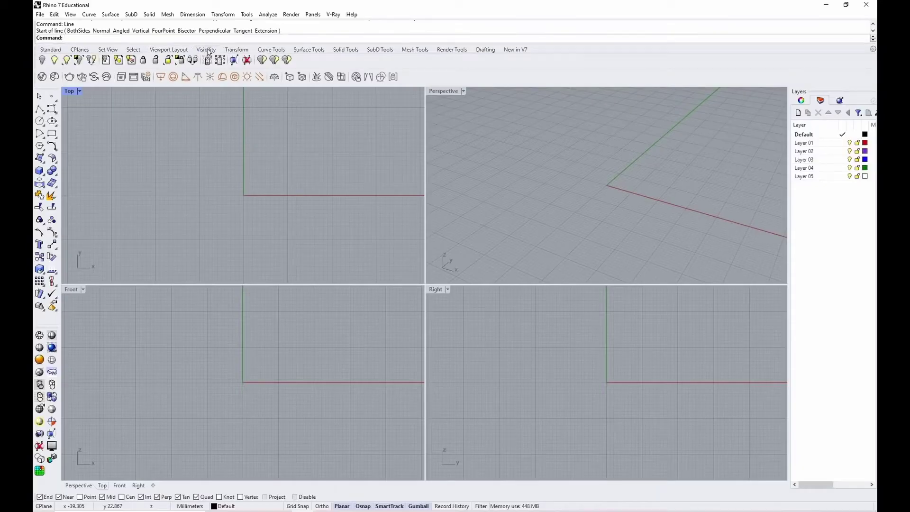
{"action": "left_click", "coordinate": [236, 50]}
{"action": "left_click", "coordinate": [267, 52]}
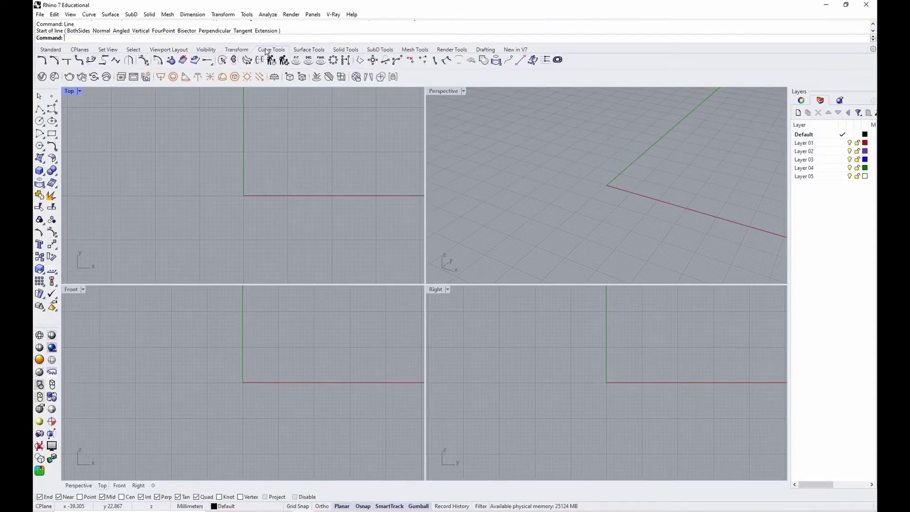
{"action": "left_click", "coordinate": [237, 50]}
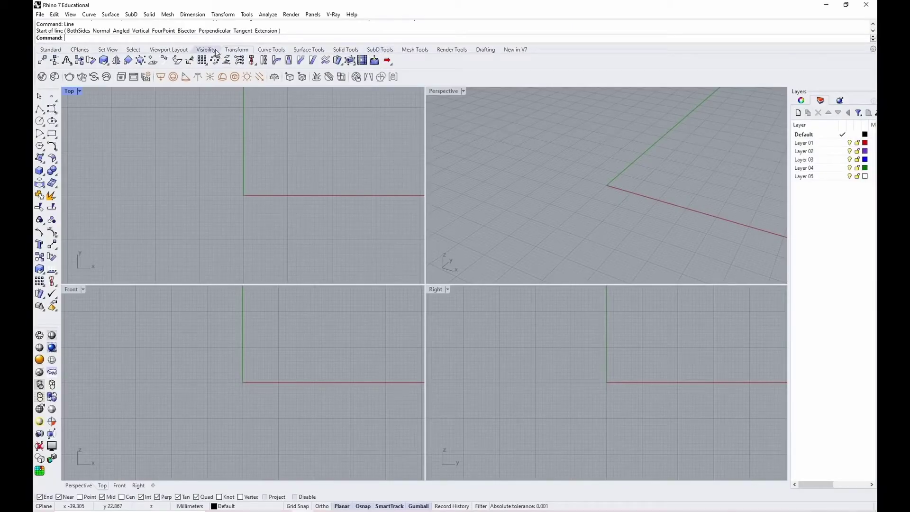
{"action": "left_click", "coordinate": [271, 50]}
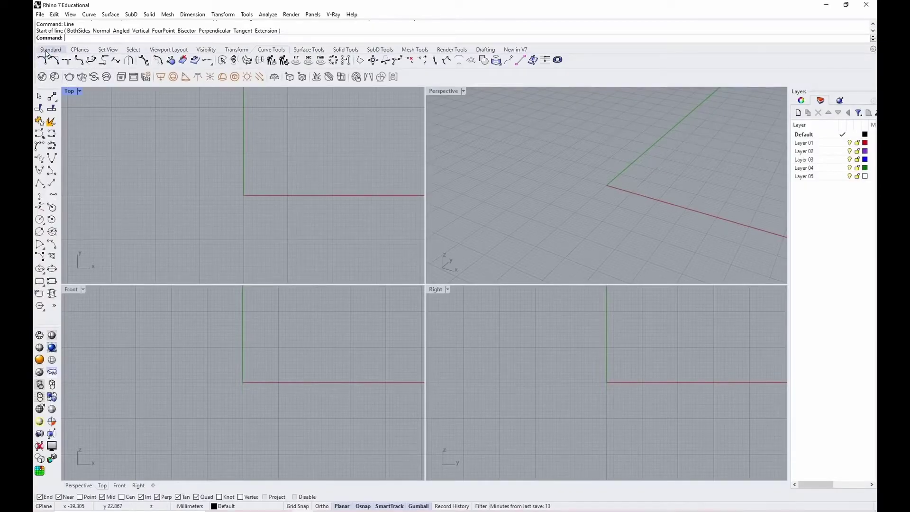
Step: Cycle through every tab from Standard to Curve Tools, ending on Curve Tools
{"action": "left_click", "coordinate": [49, 50]}
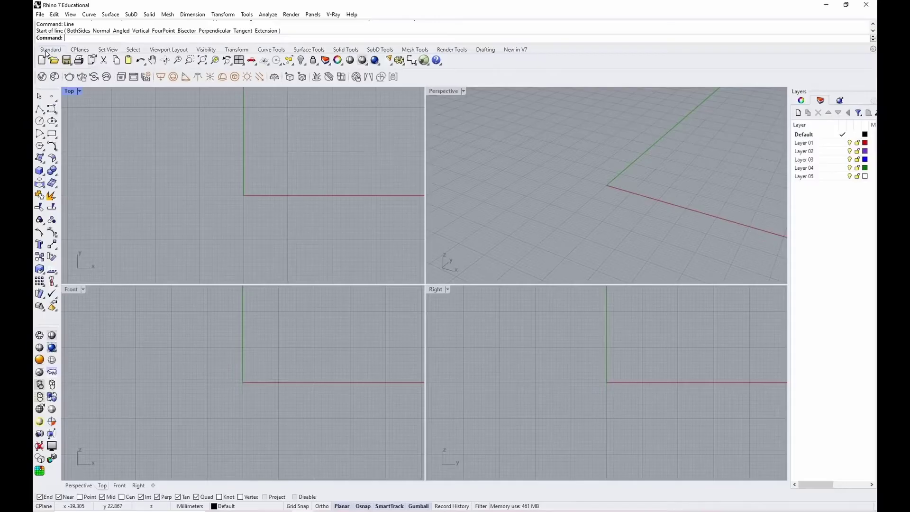
{"action": "left_click", "coordinate": [79, 49]}
{"action": "left_click", "coordinate": [108, 50]}
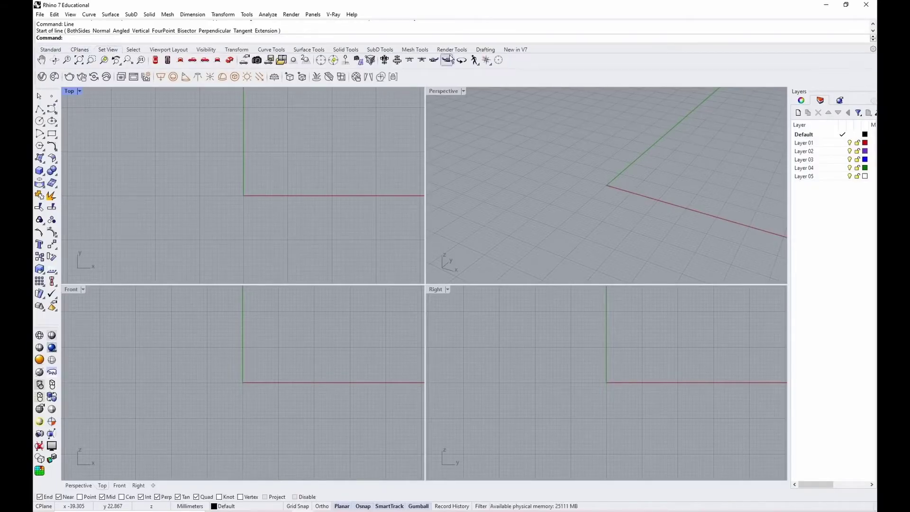
{"action": "left_click", "coordinate": [133, 50]}
{"action": "left_click", "coordinate": [168, 50]}
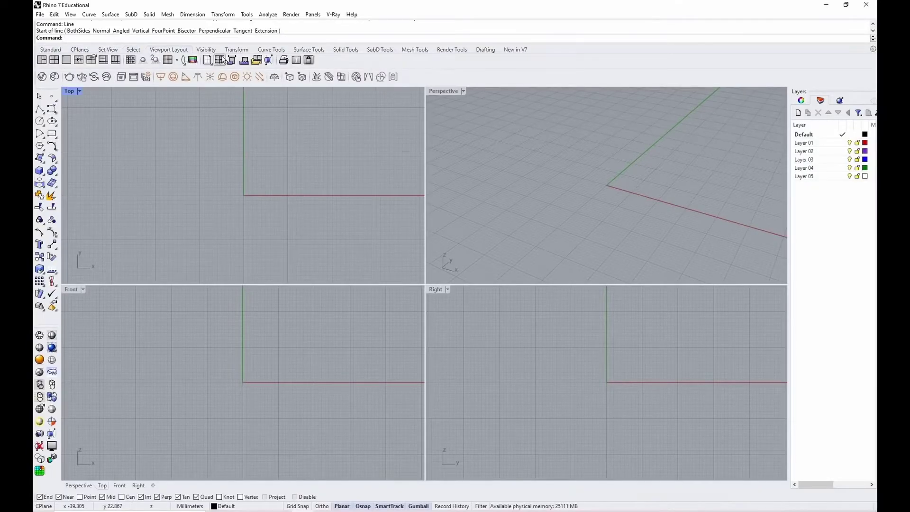
{"action": "left_click", "coordinate": [206, 50]}
{"action": "left_click", "coordinate": [237, 50]}
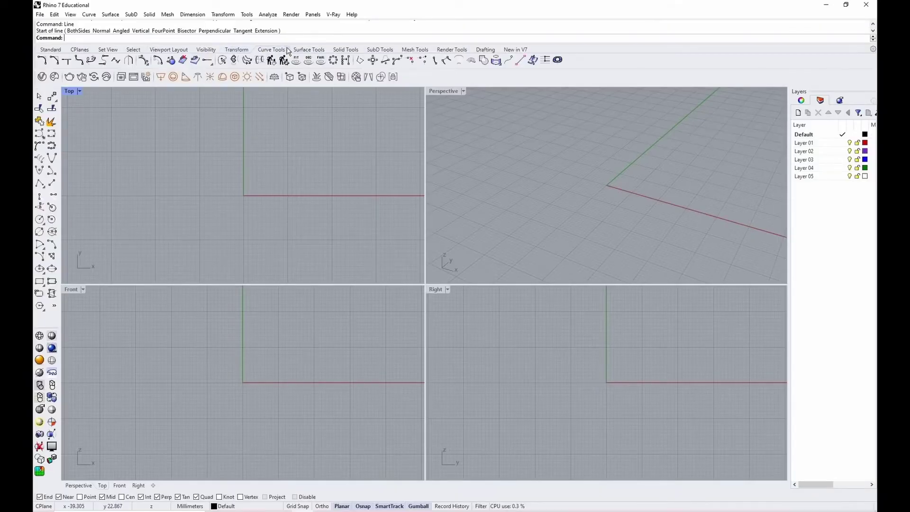
{"action": "left_click", "coordinate": [271, 50]}
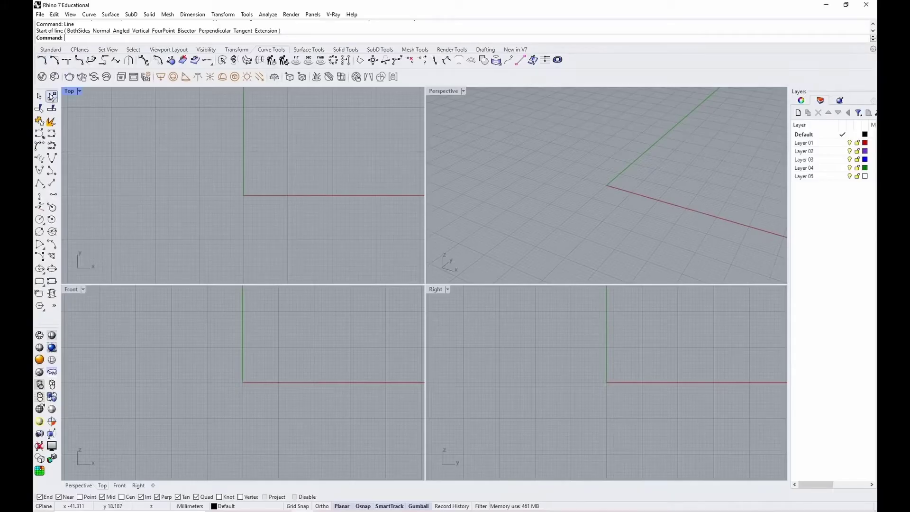
Step: Cycle through the toolbar tabs back to Standard and expand the sidebar's Curve flyout
{"action": "left_click", "coordinate": [54, 49]}
{"action": "left_click", "coordinate": [79, 50]}
{"action": "left_click", "coordinate": [107, 50]}
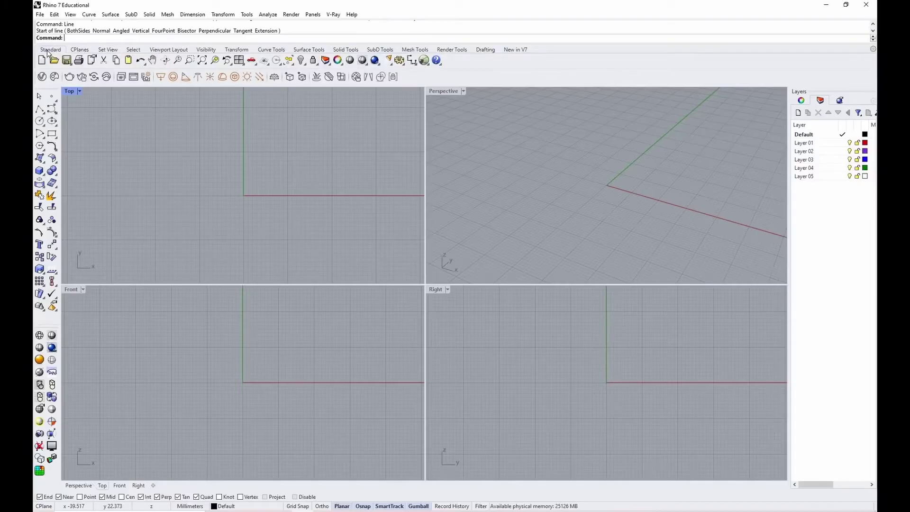
{"action": "left_click", "coordinate": [173, 49]}
{"action": "left_click", "coordinate": [206, 49]}
{"action": "left_click", "coordinate": [272, 49]}
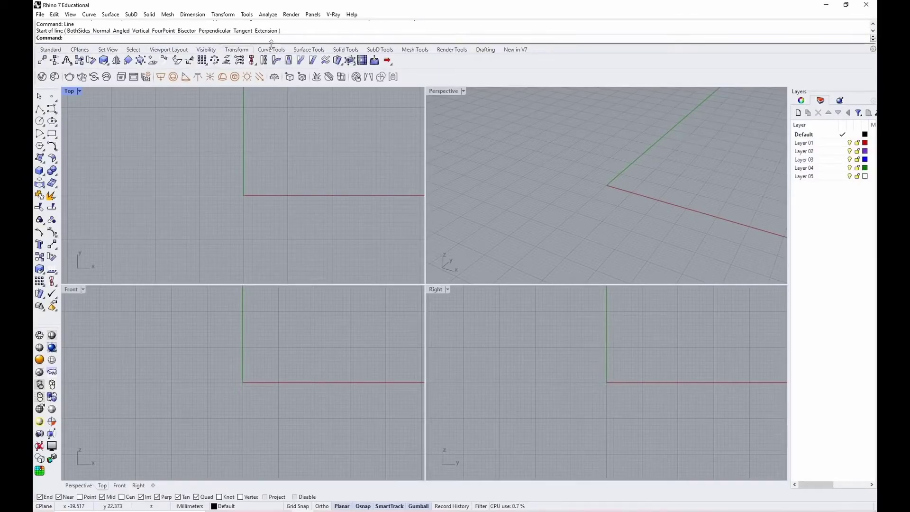
{"action": "left_click", "coordinate": [244, 49]}
{"action": "left_click", "coordinate": [51, 50]}
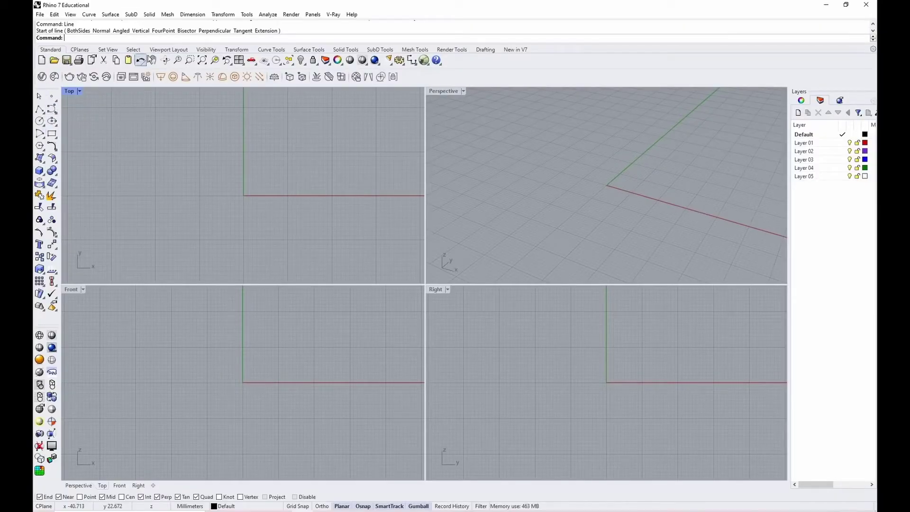
{"action": "left_click", "coordinate": [54, 148]}
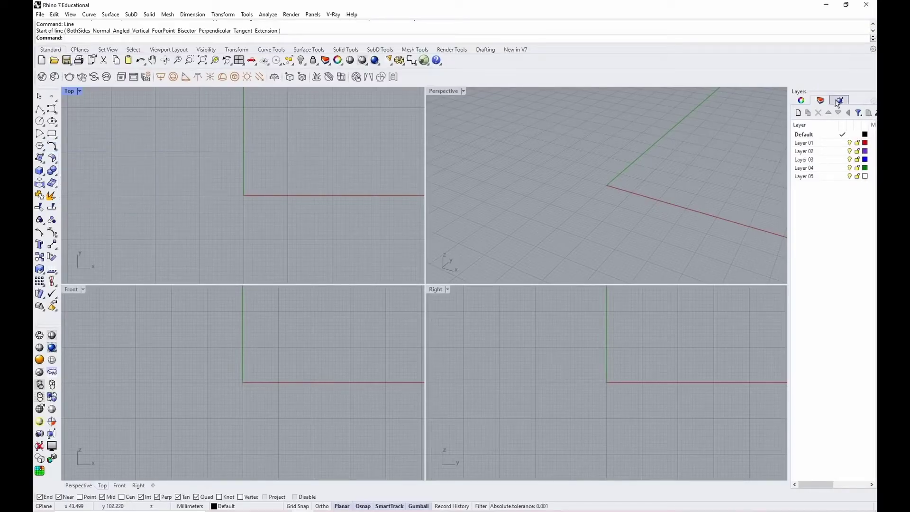
Step: Glance at the Top view's Properties panel, then return to the Layers list
{"action": "left_click", "coordinate": [802, 101]}
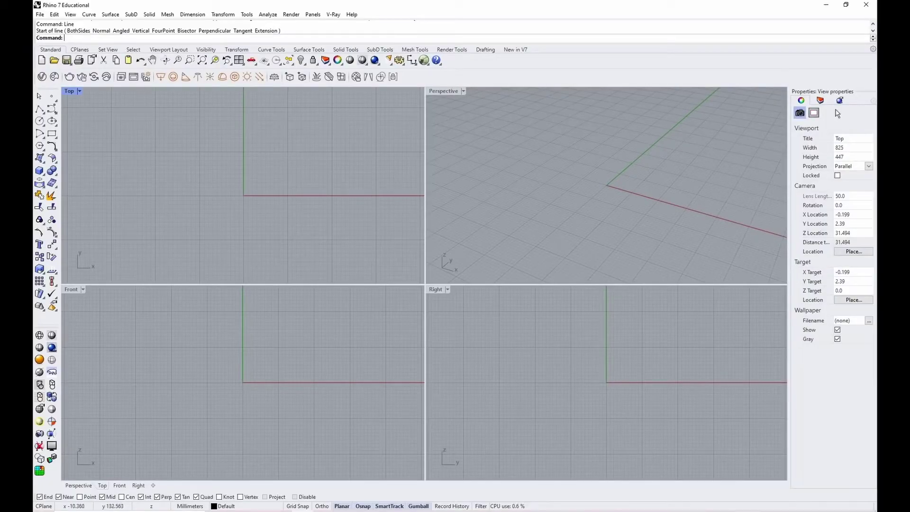
{"action": "left_click", "coordinate": [821, 100]}
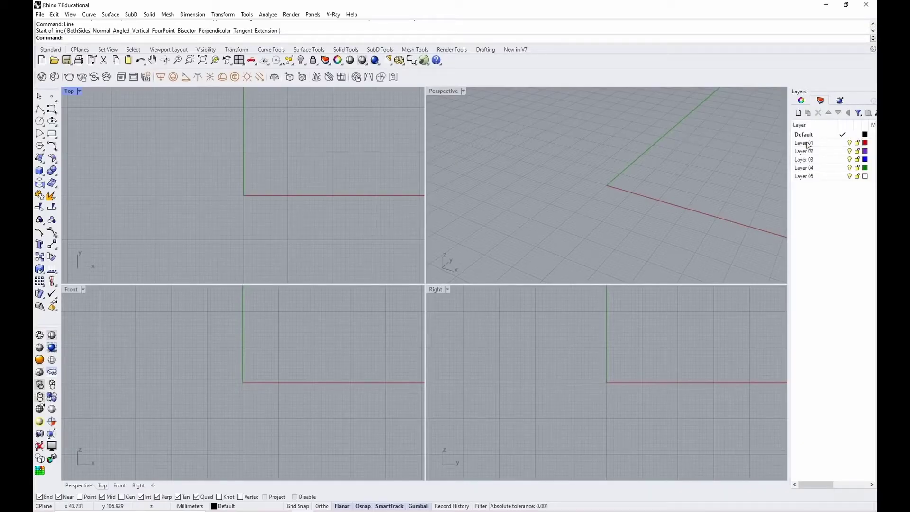
Step: Widen the Layers panel and give Layer 01 a lighter red display colour
{"action": "left_click_drag", "start_coordinate": [790, 129], "coordinate": [696, 132]}
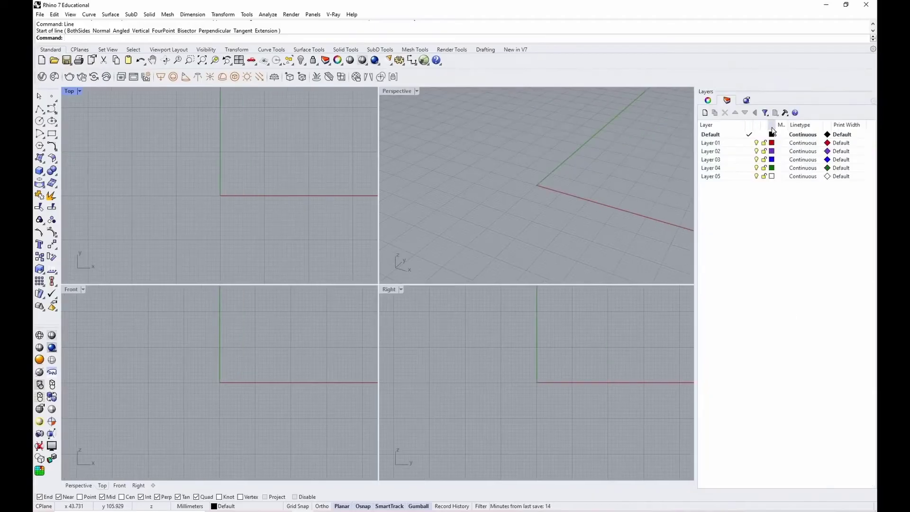
{"action": "left_click", "coordinate": [714, 143]}
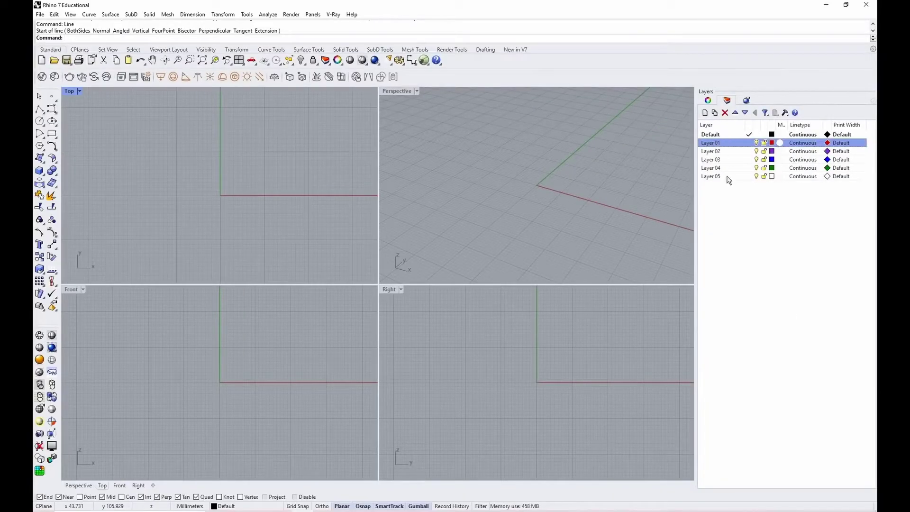
{"action": "left_click", "coordinate": [772, 135]}
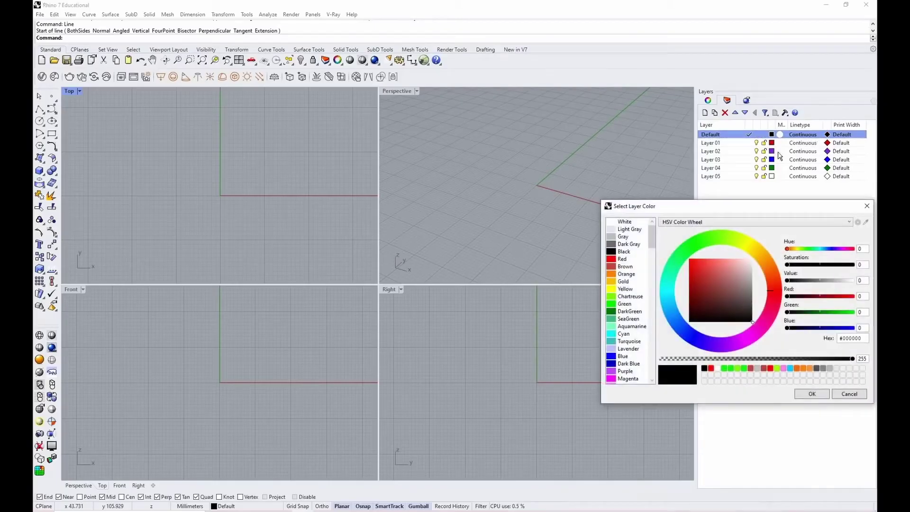
{"action": "left_click", "coordinate": [868, 208]}
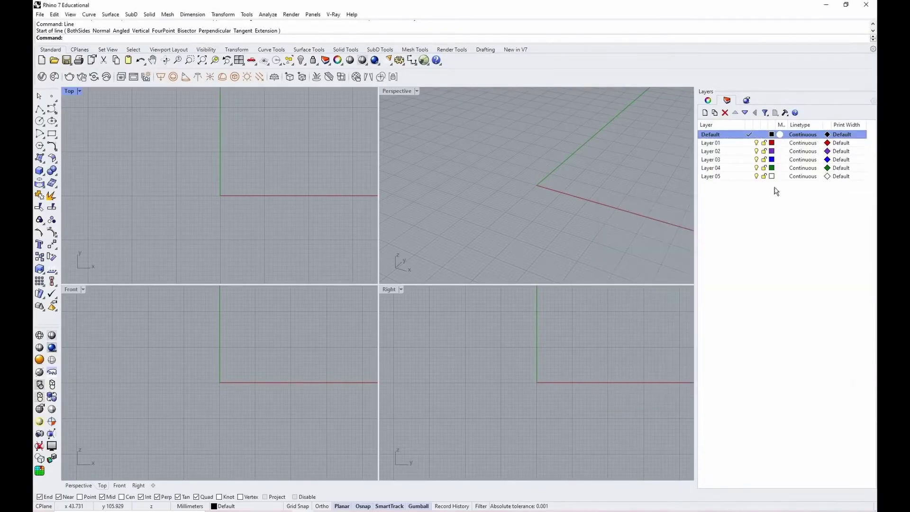
{"action": "left_click", "coordinate": [771, 143]}
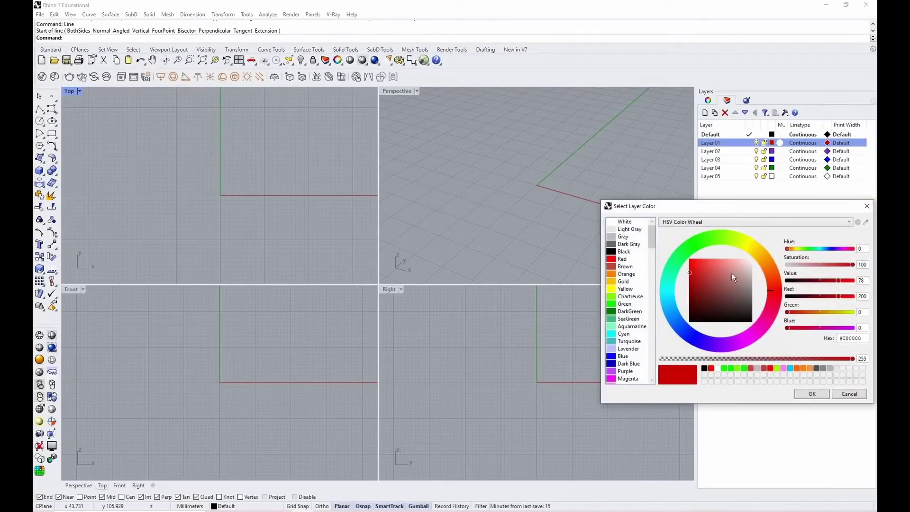
{"action": "left_click", "coordinate": [733, 277]}
{"action": "left_click", "coordinate": [824, 394]}
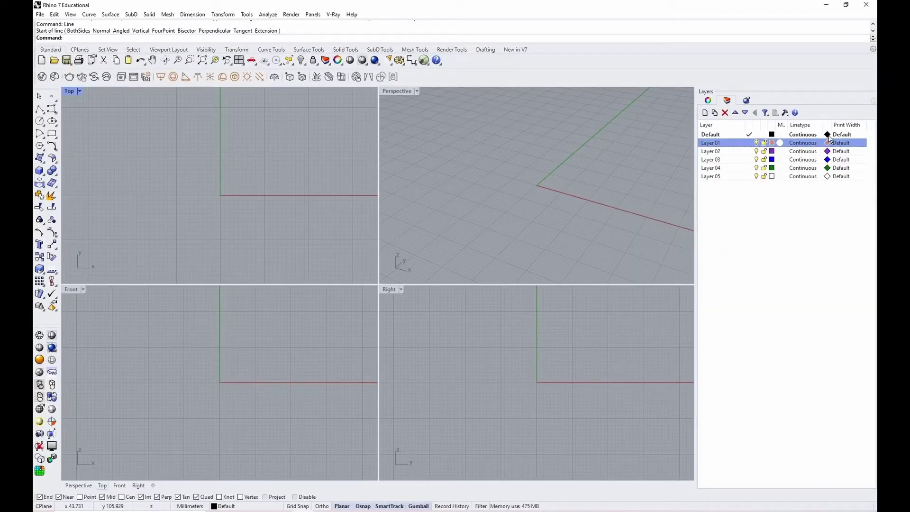
Step: Set Layer 01's Print Color to Black
{"action": "mouse_move", "coordinate": [821, 125]}
{"action": "left_mouse_down"}
{"action": "mouse_move", "coordinate": [810, 126]}
{"action": "mouse_move", "coordinate": [837, 123]}
{"action": "left_mouse_up"}
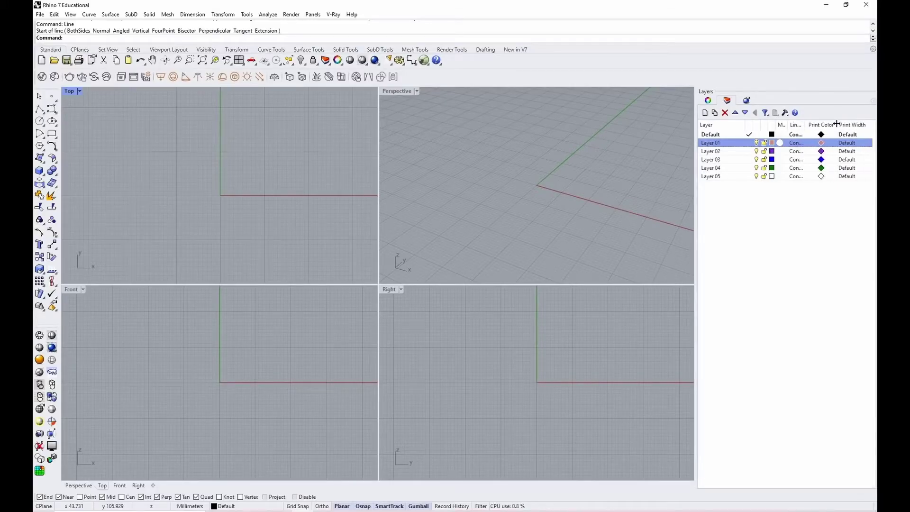
{"action": "left_click", "coordinate": [822, 143]}
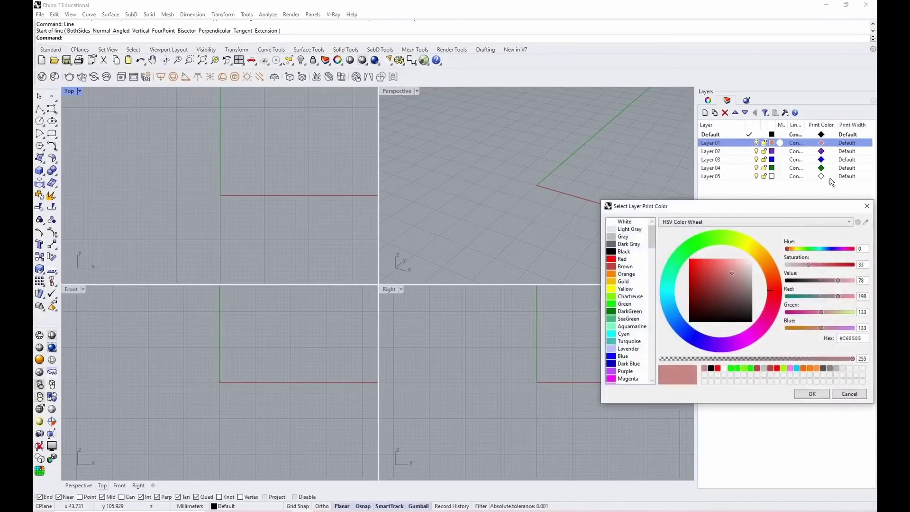
{"action": "left_click", "coordinate": [622, 259]}
{"action": "left_click", "coordinate": [636, 244]}
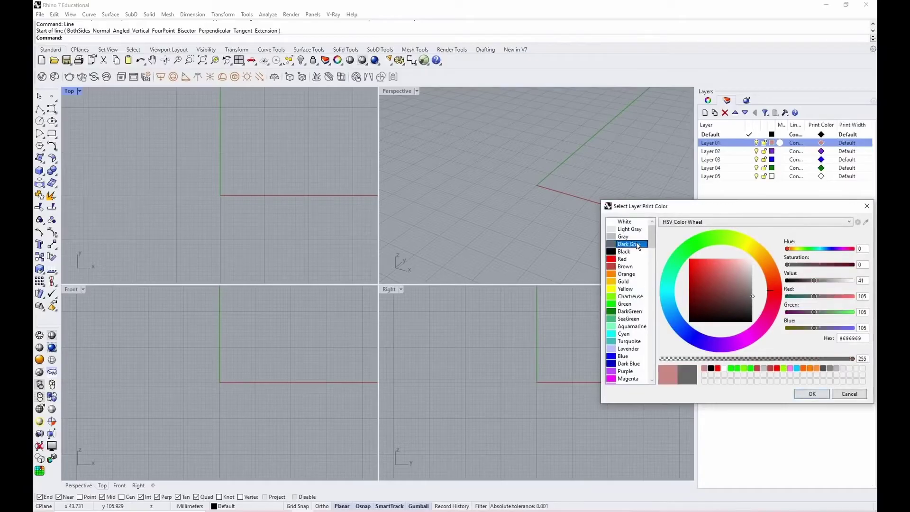
{"action": "left_click", "coordinate": [637, 236]}
{"action": "left_click", "coordinate": [639, 253]}
{"action": "left_click", "coordinate": [805, 396]}
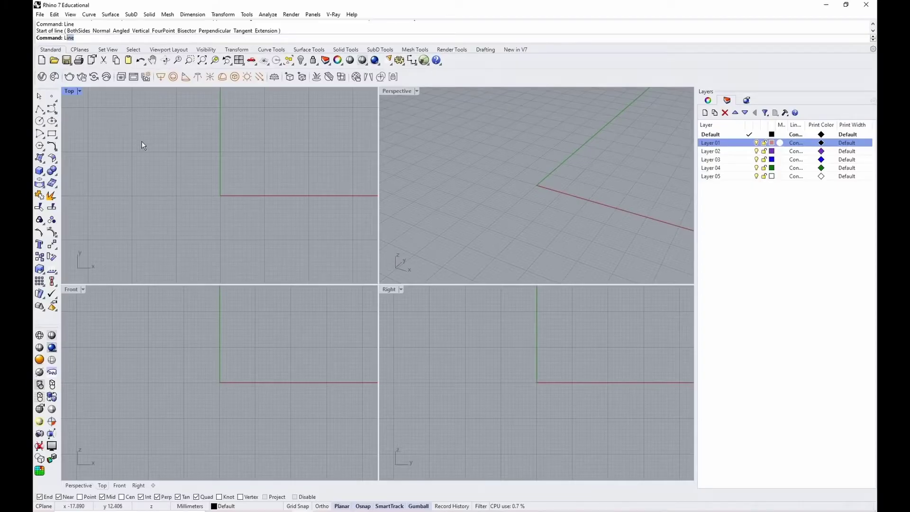
Step: Draw a horizontal black line left of the origin and maximize the Top view
{"action": "key", "text": "Return"}
{"action": "left_click", "coordinate": [160, 162]}
{"action": "left_click", "coordinate": [232, 161]}
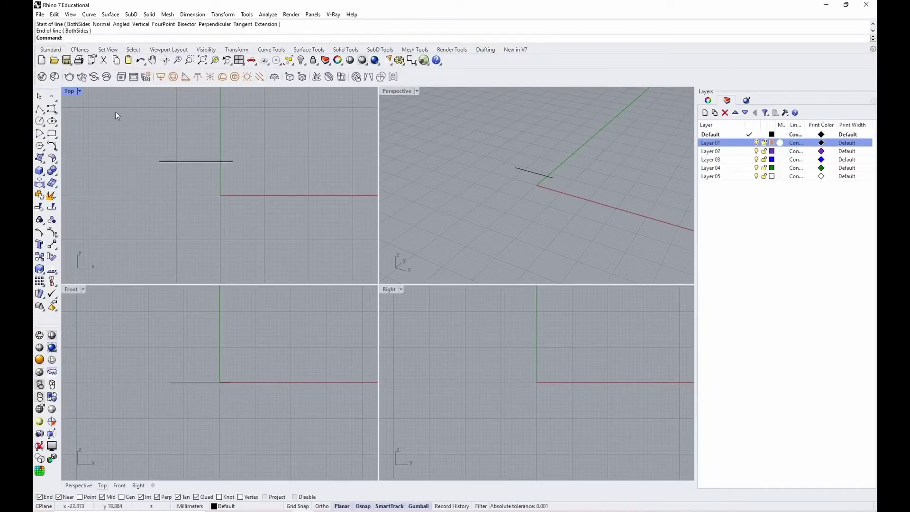
{"action": "double_click", "coordinate": [71, 90]}
{"action": "scroll", "coordinate": [278, 224], "scroll_direction": "up", "scroll_amount": 4}
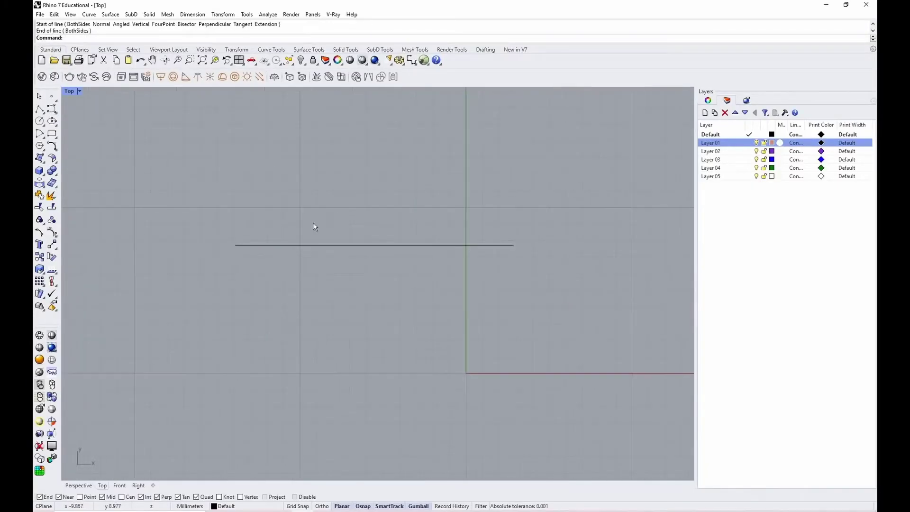
Step: Make Layer 03 current and draw a blue line below the black one
{"action": "left_click", "coordinate": [748, 162]}
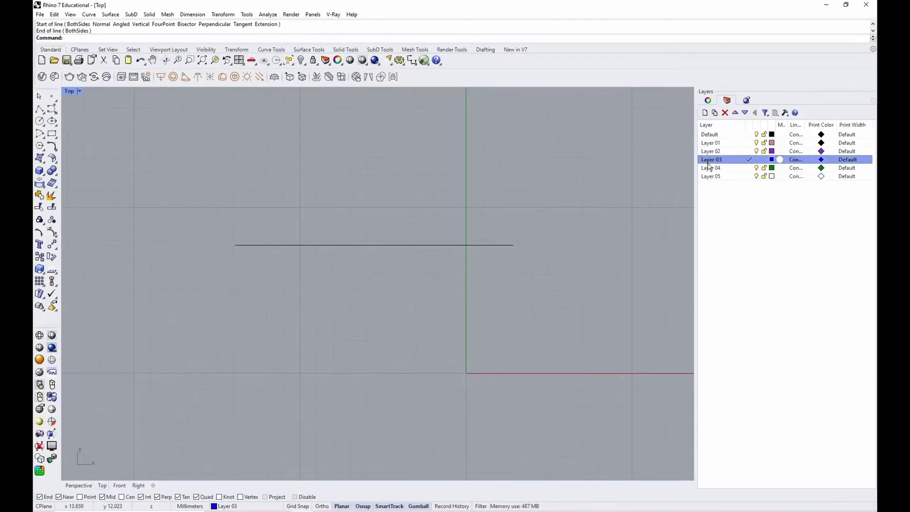
{"action": "type", "text": "li"}
{"action": "key", "text": "Return"}
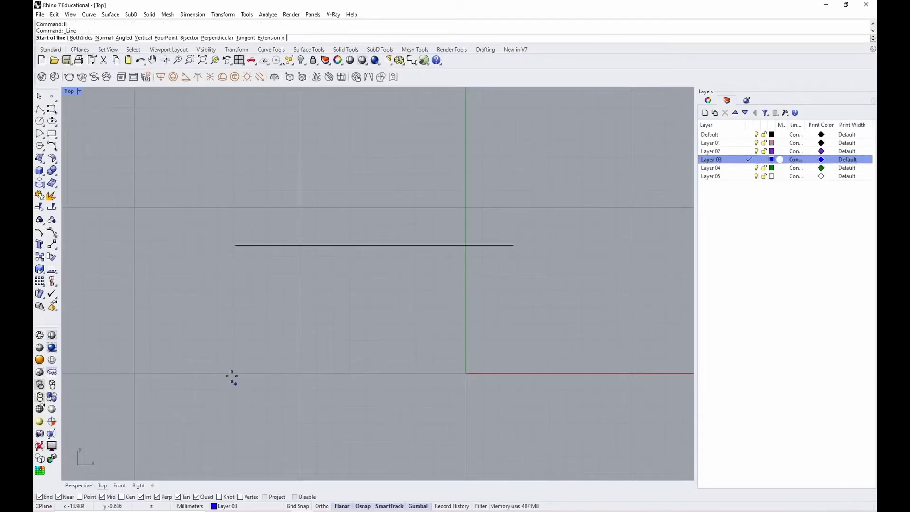
{"action": "left_click", "coordinate": [235, 270]}
{"action": "left_click", "coordinate": [516, 270]}
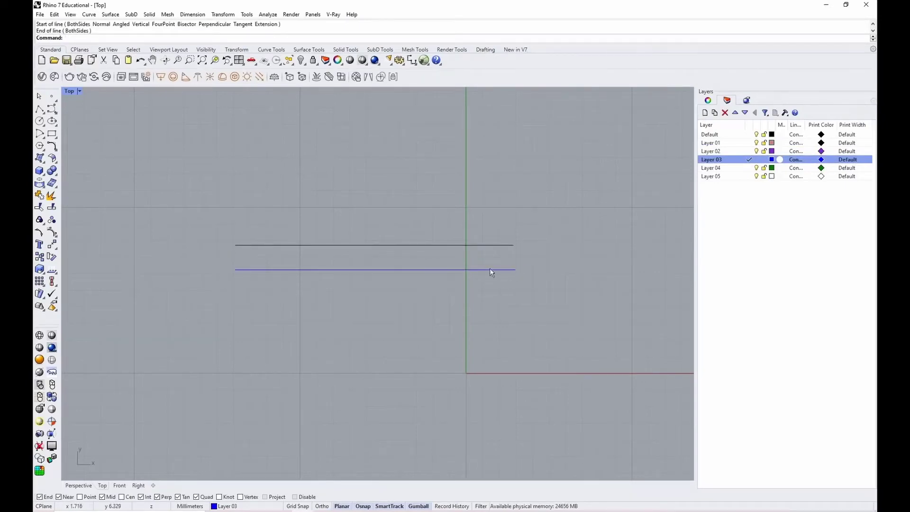
{"action": "left_click", "coordinate": [436, 270]}
{"action": "key", "text": "Escape"}
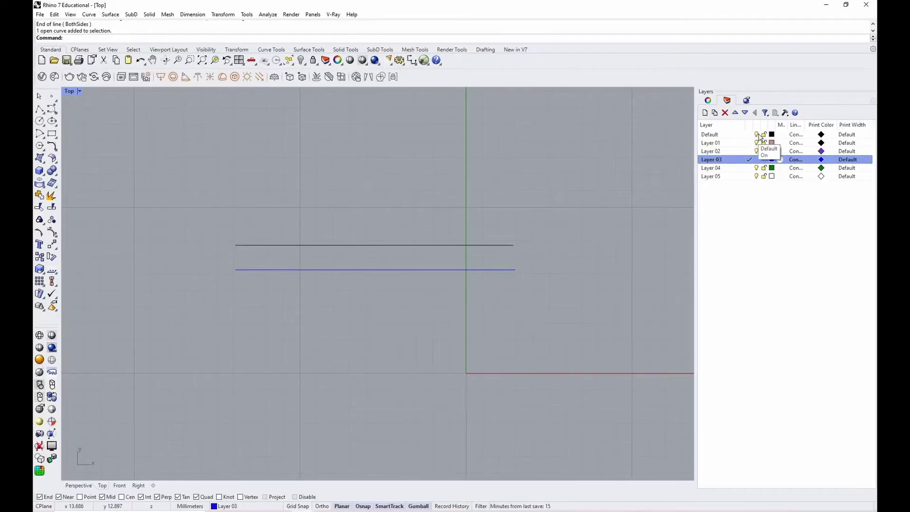
{"action": "left_click", "coordinate": [757, 135]}
{"action": "left_click", "coordinate": [757, 135]}
{"action": "left_click", "coordinate": [757, 135]}
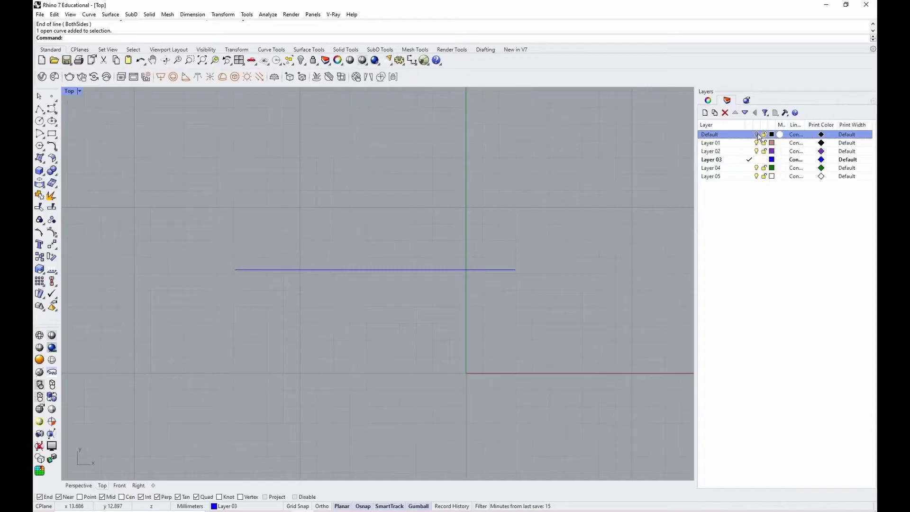
{"action": "left_click", "coordinate": [757, 135]}
{"action": "left_click", "coordinate": [758, 135]}
{"action": "left_click", "coordinate": [757, 135]}
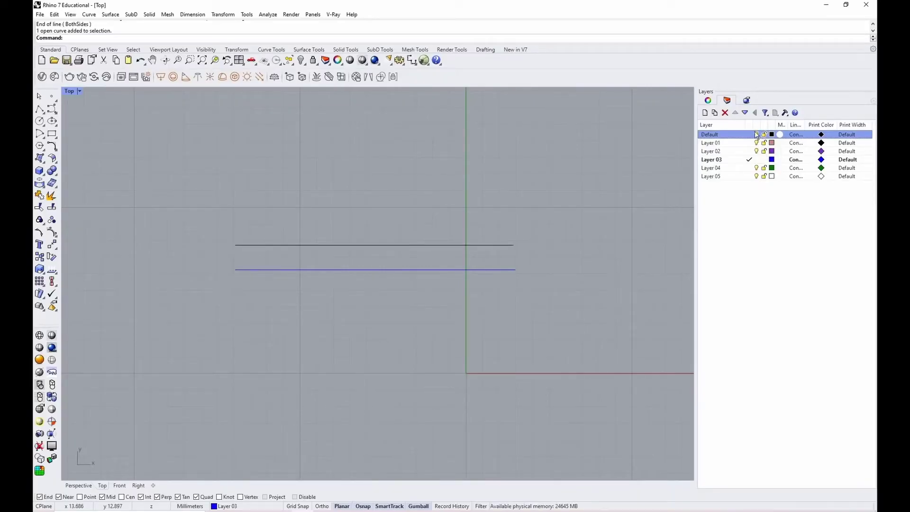
{"action": "left_click_drag", "start_coordinate": [421, 215], "coordinate": [351, 308]}
{"action": "left_click", "coordinate": [533, 257]}
{"action": "left_click_drag", "start_coordinate": [531, 221], "coordinate": [443, 316]}
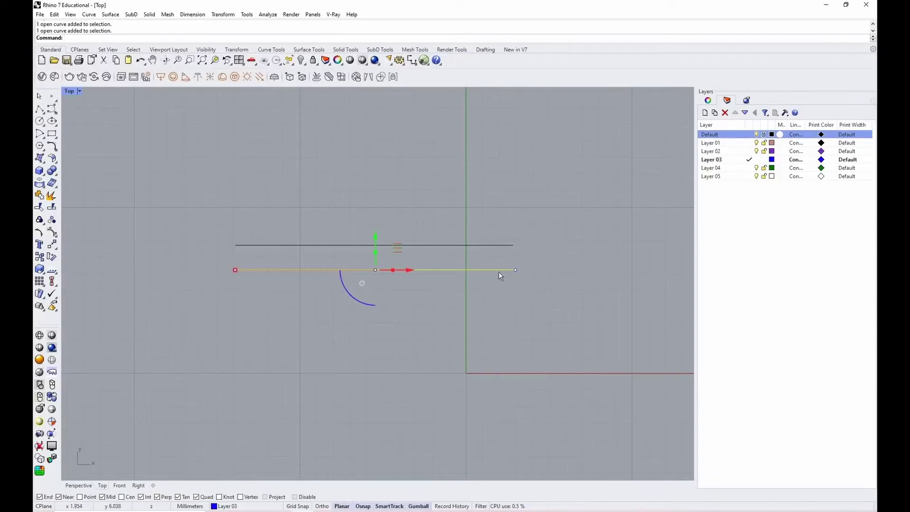
{"action": "left_click", "coordinate": [548, 287]}
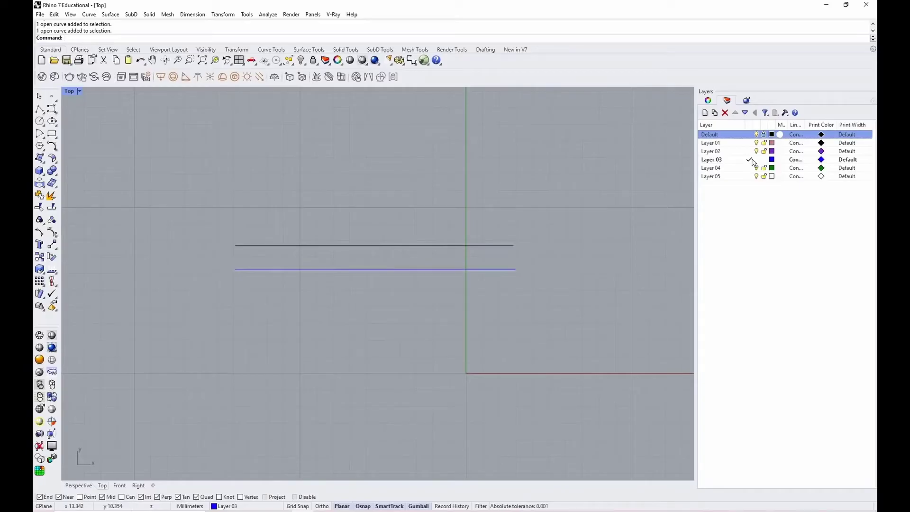
{"action": "left_click", "coordinate": [763, 137]}
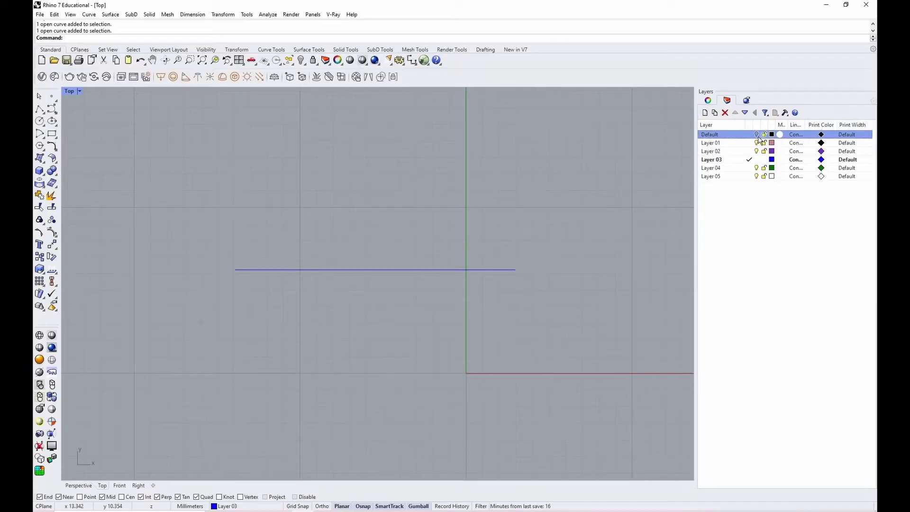
{"action": "left_click", "coordinate": [764, 135]}
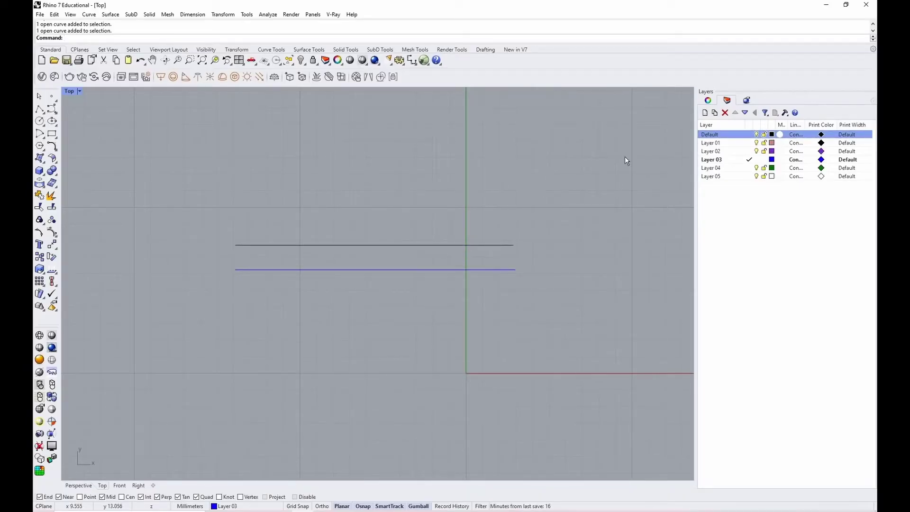
{"action": "left_click_drag", "start_coordinate": [625, 157], "coordinate": [180, 261]}
{"action": "key", "text": "Escape"}
{"action": "left_click_drag", "start_coordinate": [569, 148], "coordinate": [415, 303]}
{"action": "key", "text": "Escape"}
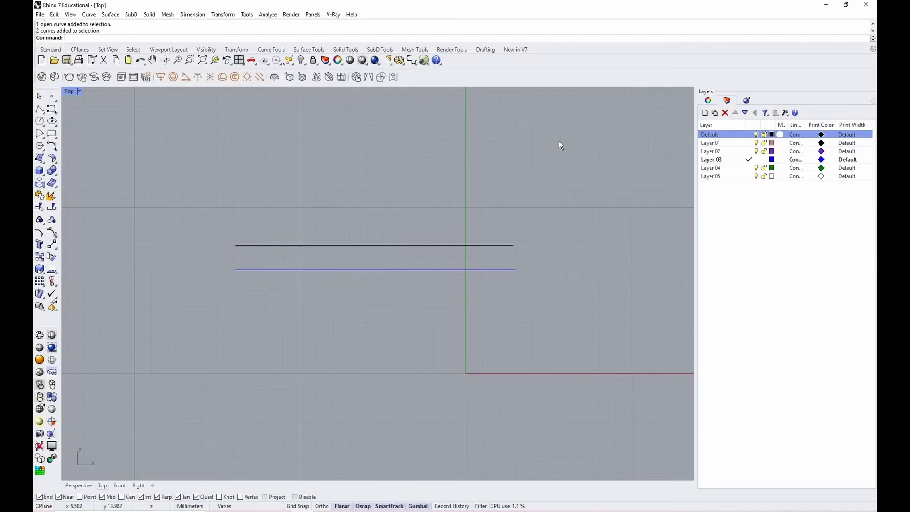
{"action": "left_click_drag", "start_coordinate": [560, 175], "coordinate": [425, 305]}
{"action": "key", "text": "Escape"}
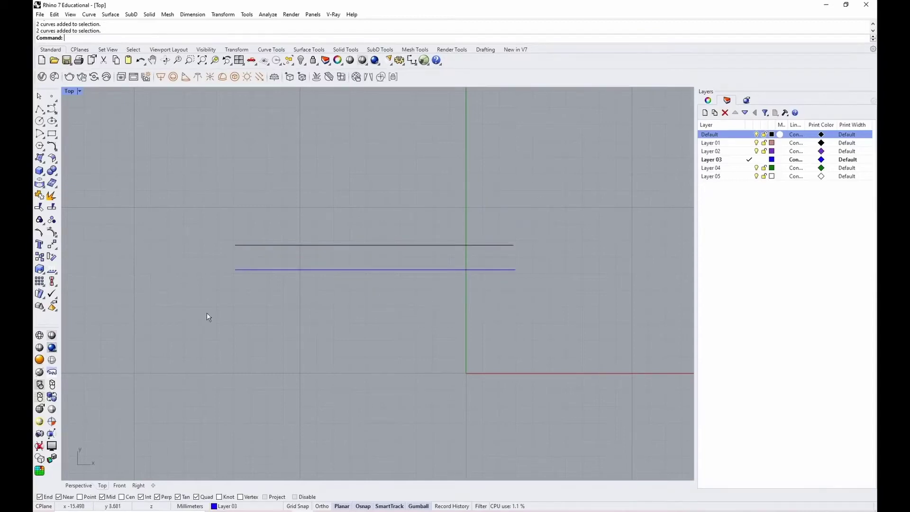
{"action": "left_click_drag", "start_coordinate": [191, 318], "coordinate": [543, 258]}
{"action": "key", "text": "Escape"}
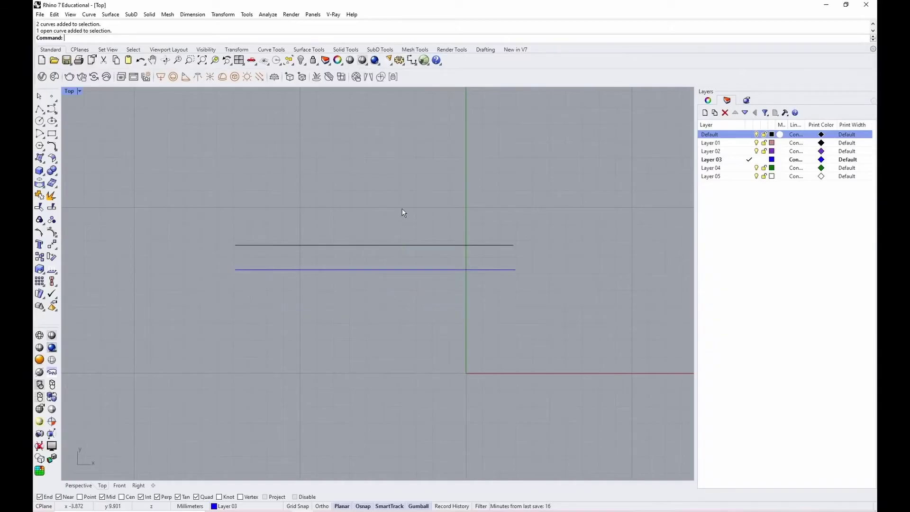
{"action": "left_click_drag", "start_coordinate": [174, 323], "coordinate": [558, 242]}
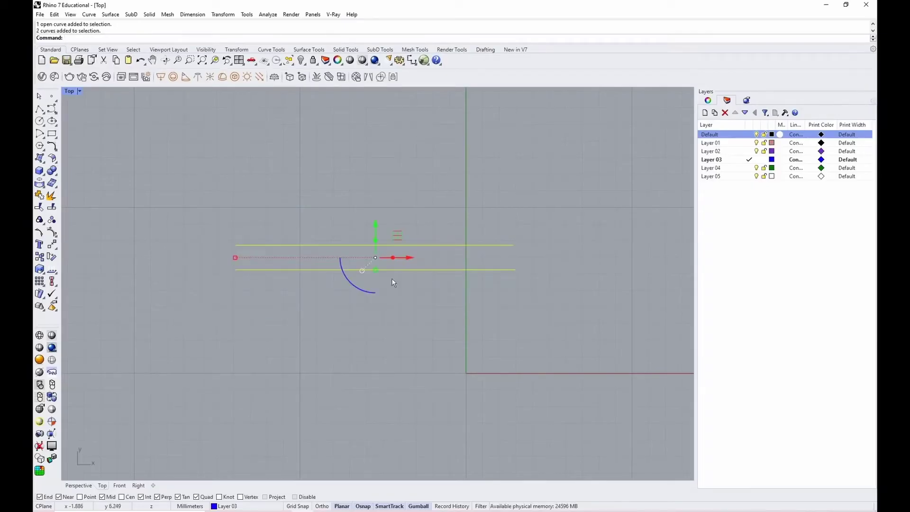
{"action": "key", "text": "Escape"}
{"action": "left_click_drag", "start_coordinate": [207, 309], "coordinate": [546, 260]}
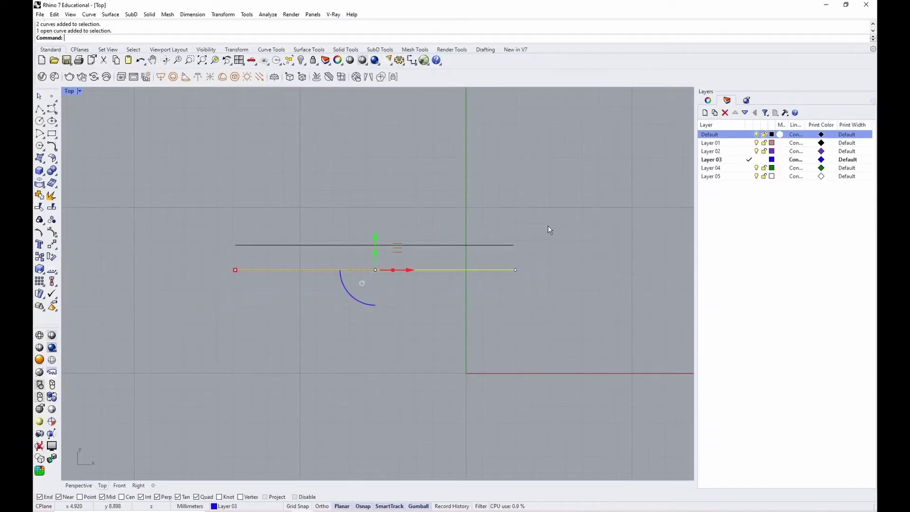
{"action": "key", "text": "Escape"}
{"action": "left_click_drag", "start_coordinate": [188, 301], "coordinate": [355, 199]}
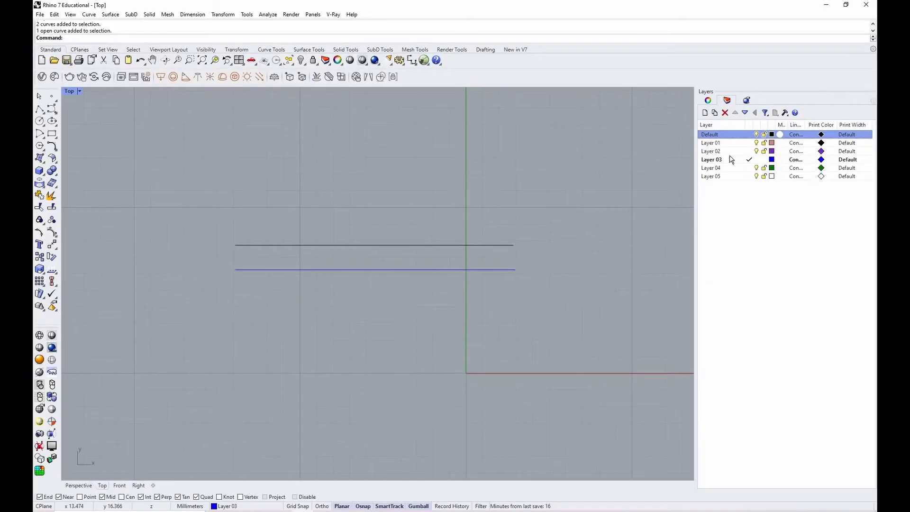
{"action": "left_click_drag", "start_coordinate": [355, 160], "coordinate": [251, 313]}
Step: Delete the two lines, restore four viewports, and peek at the Rendering and Panels lists
{"action": "key", "text": "Delete"}
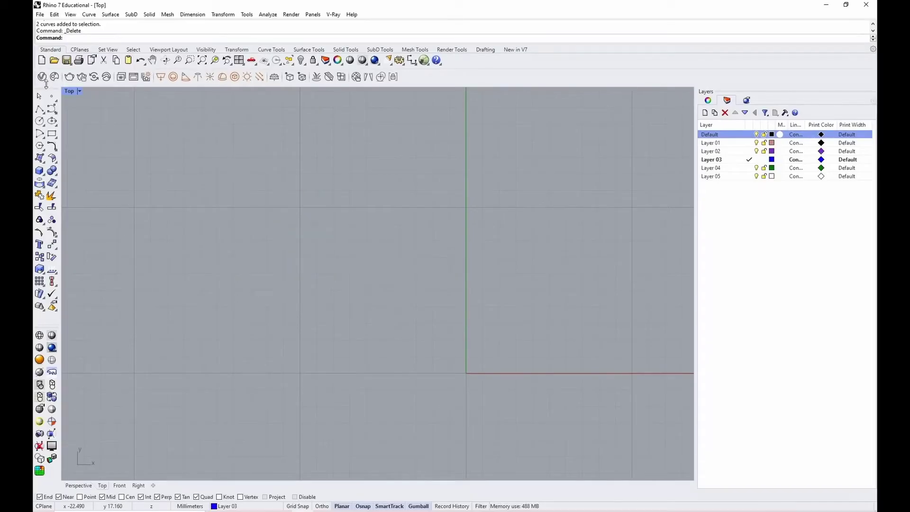
{"action": "double_click", "coordinate": [70, 91]}
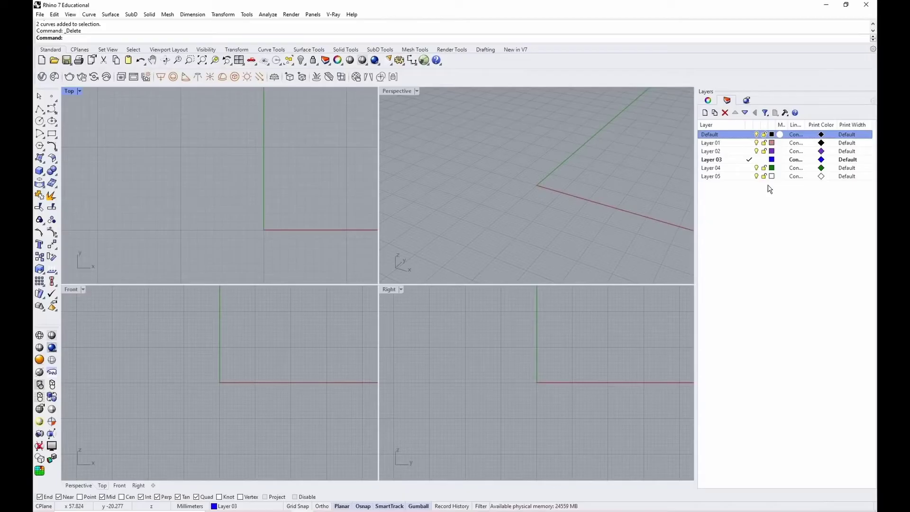
{"action": "left_click", "coordinate": [726, 101]}
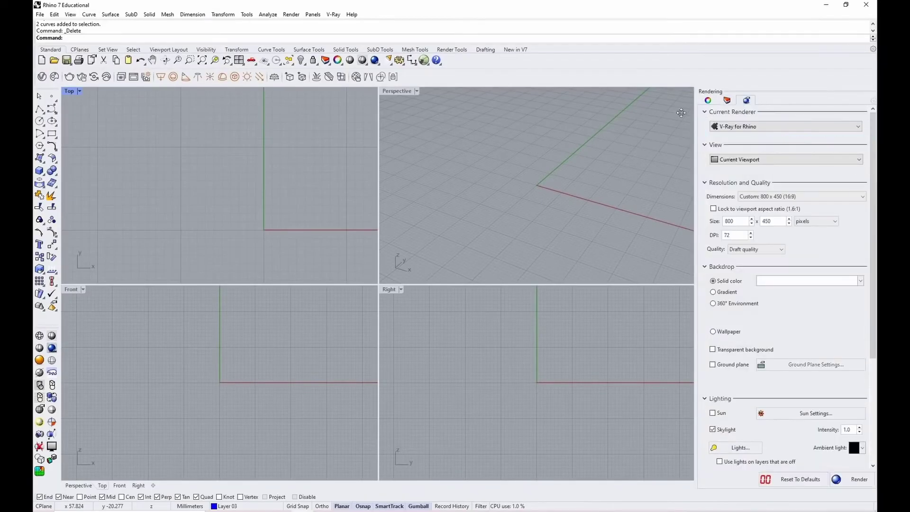
{"action": "left_click", "coordinate": [727, 100]}
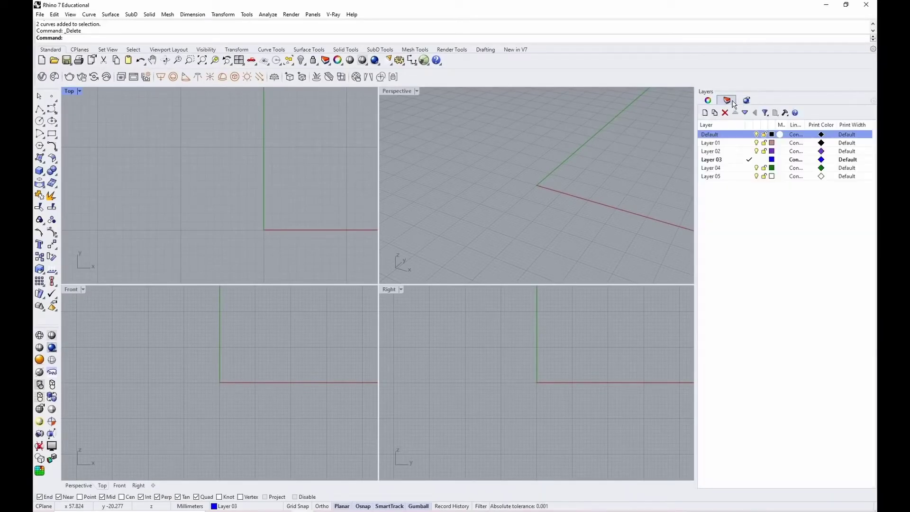
{"action": "left_click", "coordinate": [846, 278]}
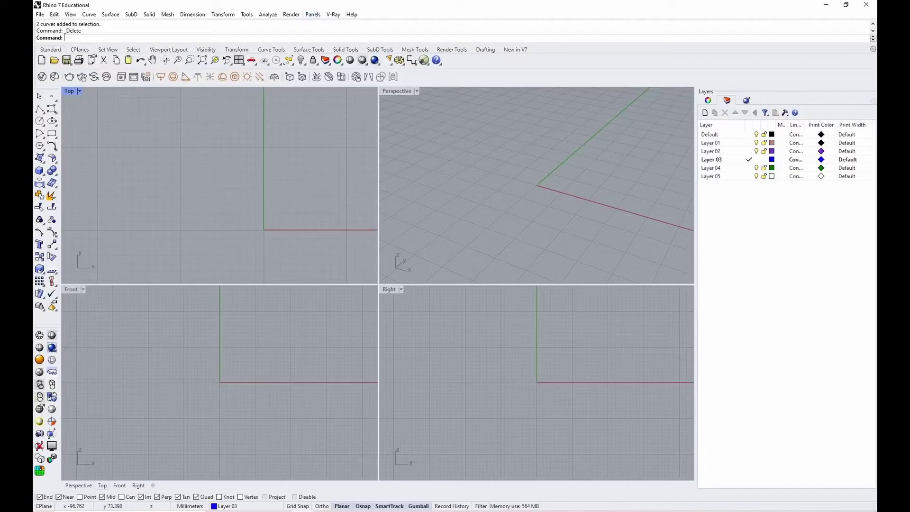
{"action": "left_click", "coordinate": [313, 14]}
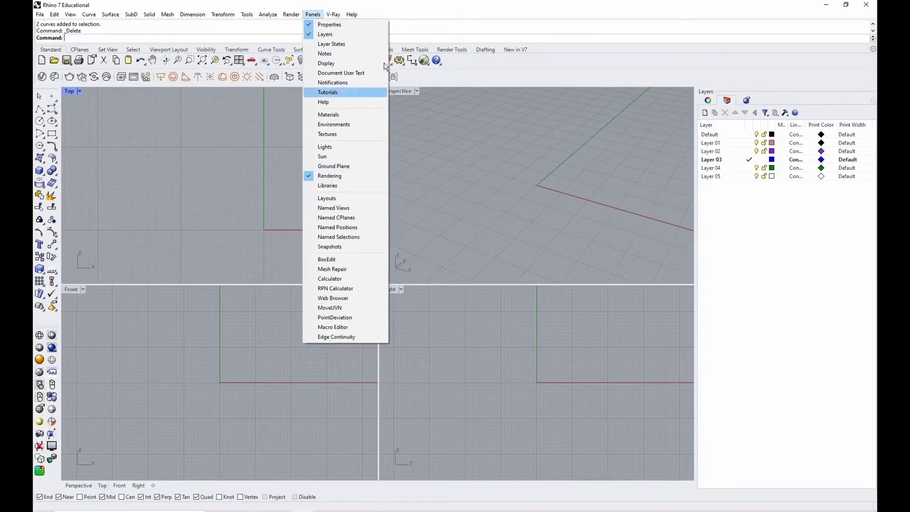
{"action": "left_click", "coordinate": [584, 165]}
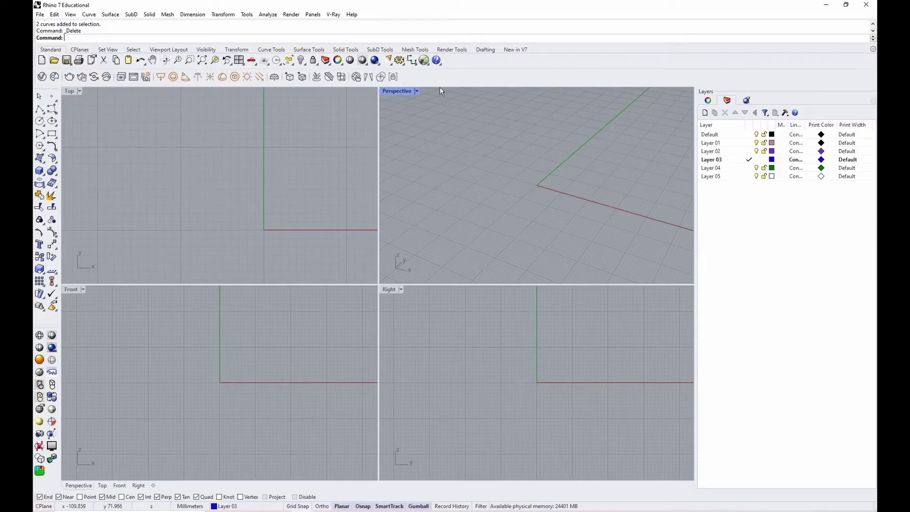
Step: Activate the Top and Right views, then maximize Top and zoom and pan its grid
{"action": "left_click", "coordinate": [107, 151]}
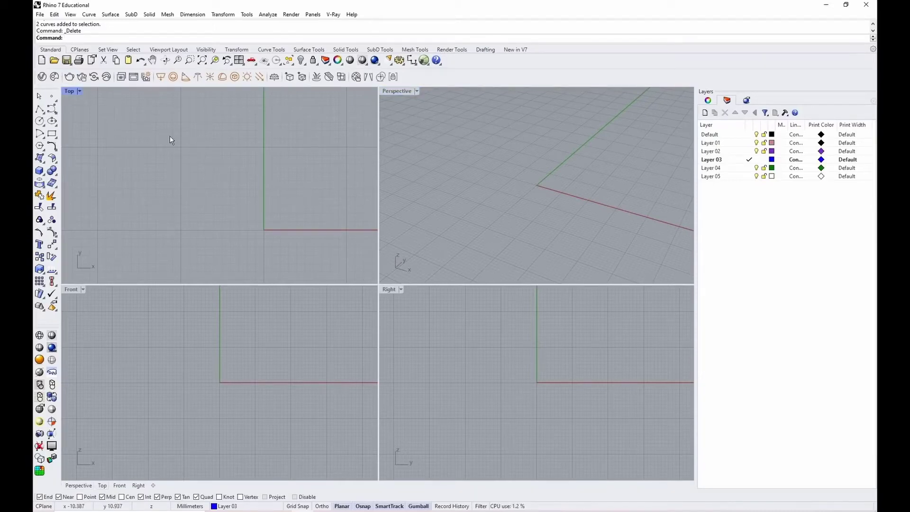
{"action": "left_click", "coordinate": [545, 348]}
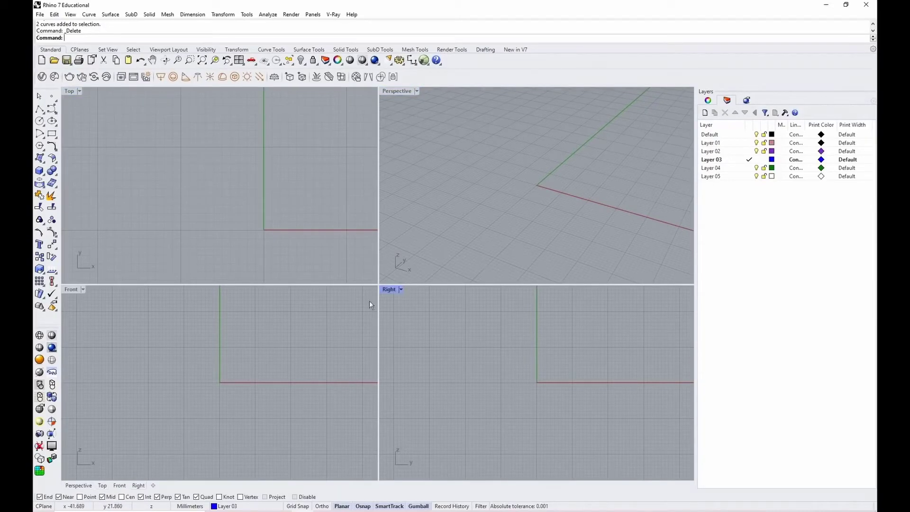
{"action": "double_click", "coordinate": [69, 90]}
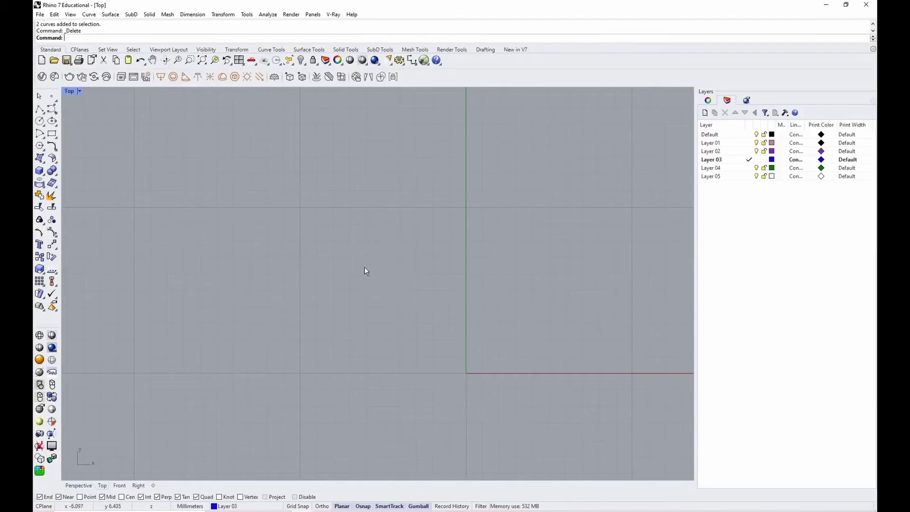
{"action": "scroll", "coordinate": [362, 268], "scroll_direction": "down", "scroll_amount": 3}
{"action": "scroll", "coordinate": [445, 299], "scroll_direction": "down", "scroll_amount": 2}
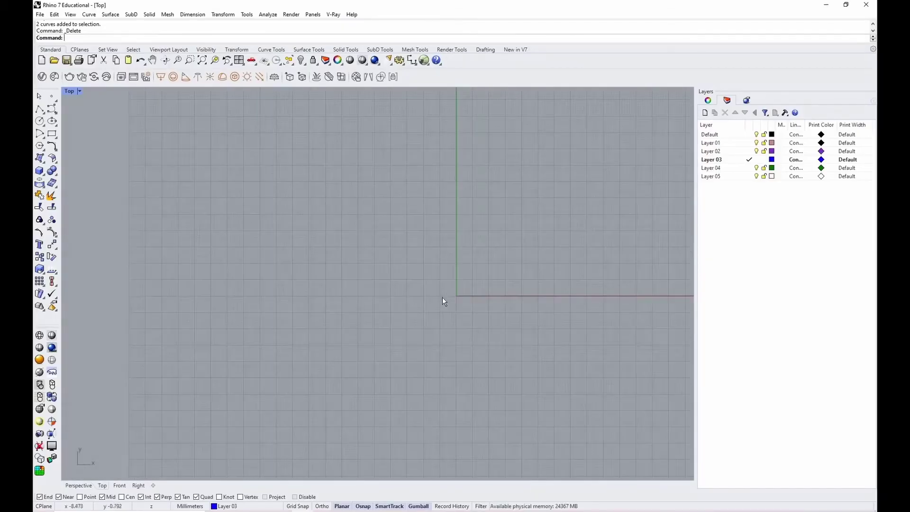
{"action": "scroll", "coordinate": [442, 297], "scroll_direction": "up", "scroll_amount": 5}
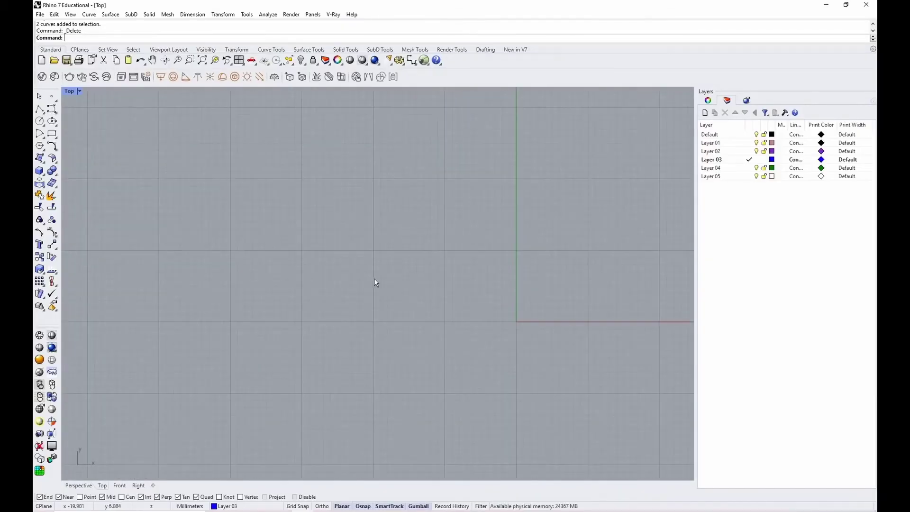
{"action": "right_click_drag", "start_coordinate": [374, 282], "coordinate": [442, 411]}
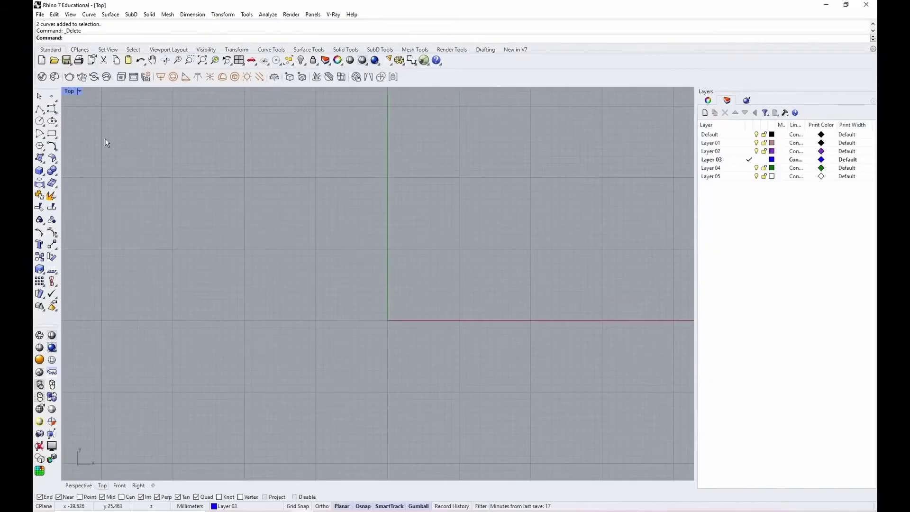
Step: Maximize the Perspective view, orbit it until the red axis points upper left, then restore
{"action": "double_click", "coordinate": [69, 92]}
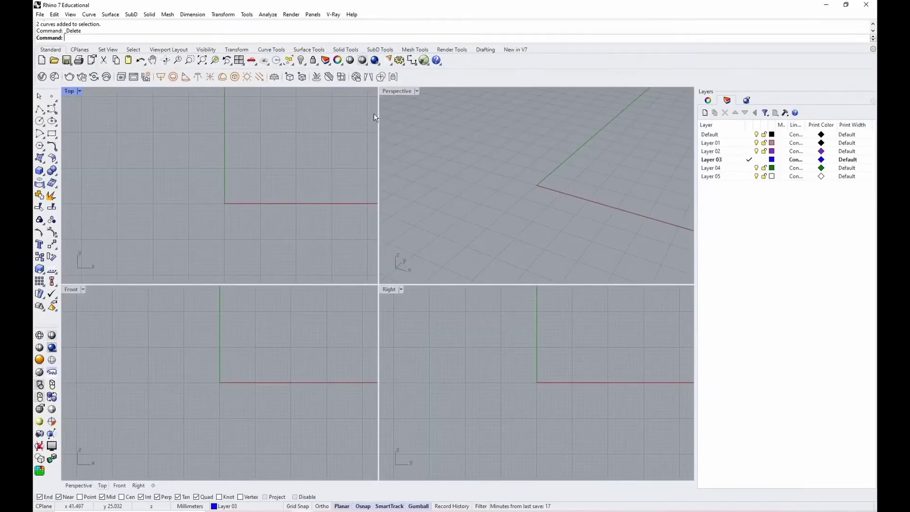
{"action": "double_click", "coordinate": [399, 90]}
{"action": "right_click_drag", "start_coordinate": [396, 219], "coordinate": [303, 394]}
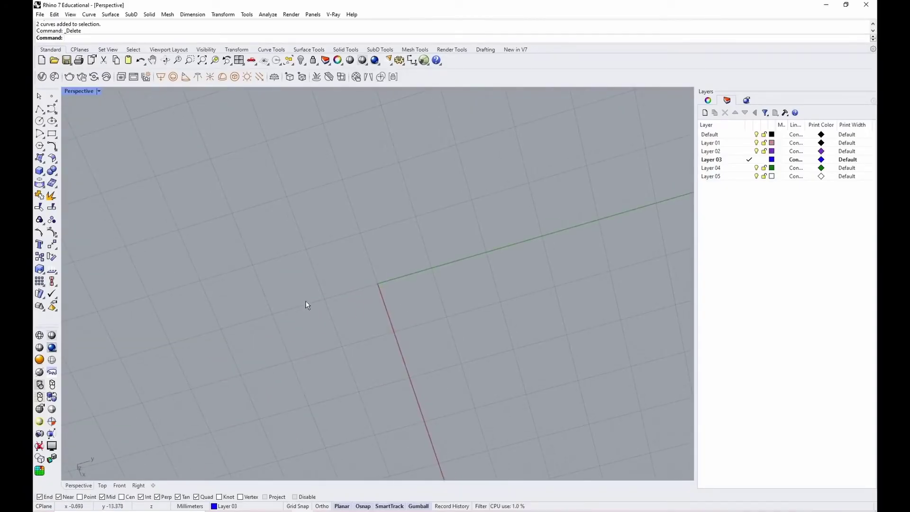
{"action": "right_click_drag", "start_coordinate": [399, 285], "coordinate": [400, 257]}
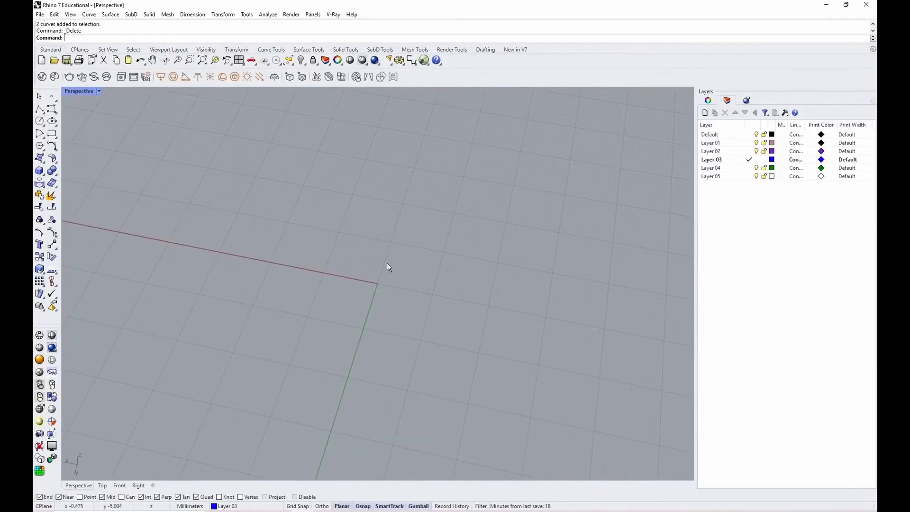
{"action": "right_click_drag", "start_coordinate": [285, 317], "coordinate": [266, 332]}
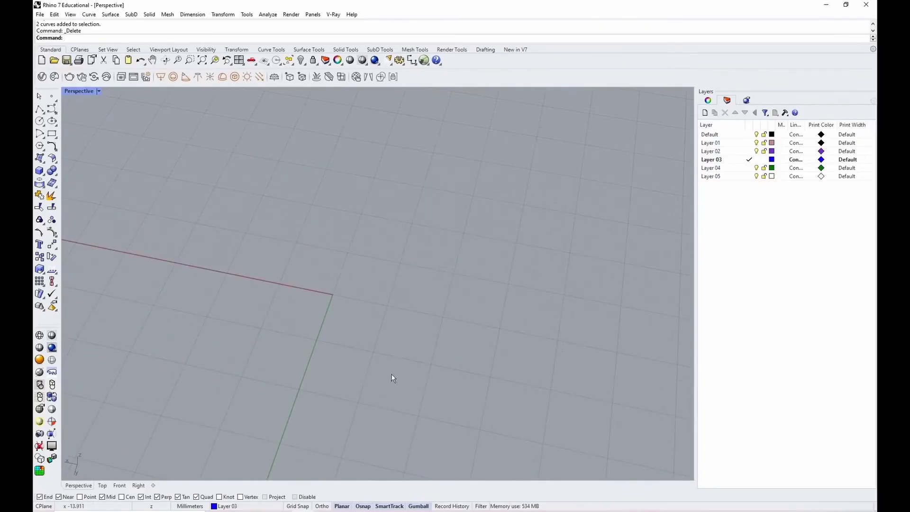
{"action": "right_click_drag", "start_coordinate": [392, 374], "coordinate": [460, 347]}
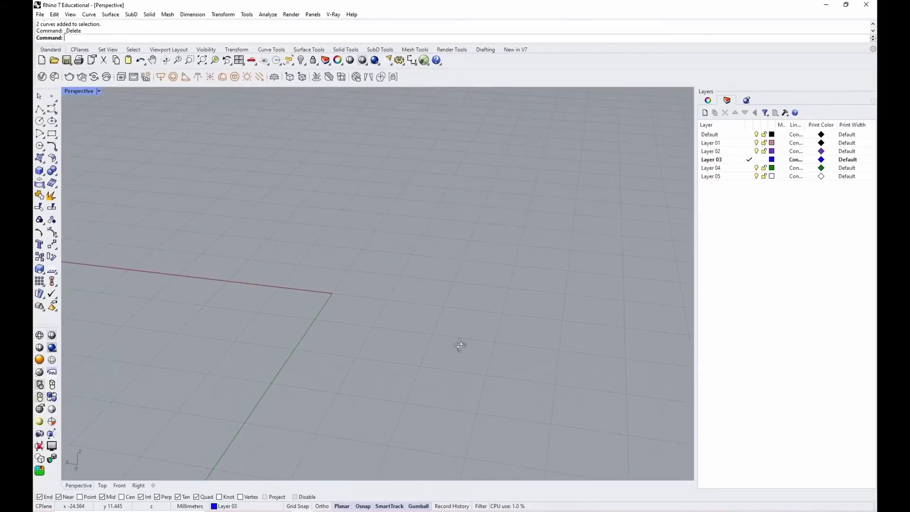
{"action": "double_click", "coordinate": [78, 92]}
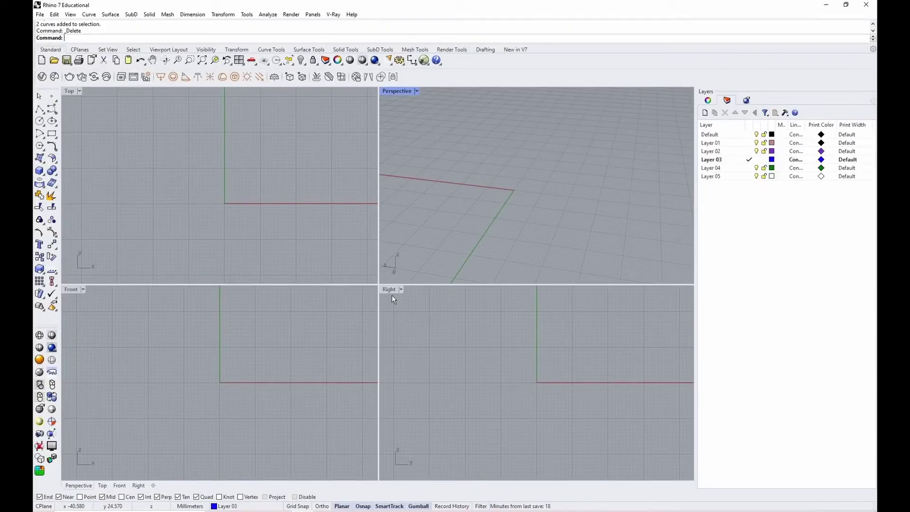
Step: Maximize Top, zoom out and pan to show the whole grid, then restore and resize viewports
{"action": "double_click", "coordinate": [67, 91]}
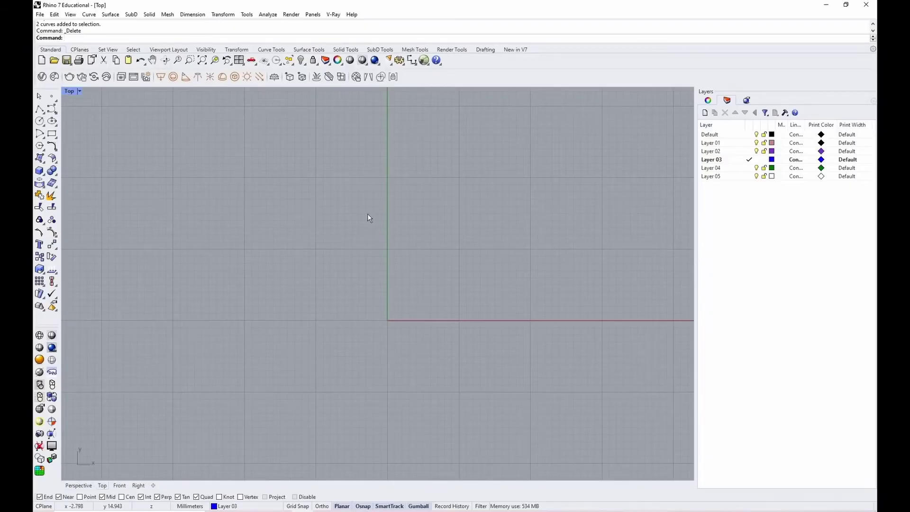
{"action": "scroll", "coordinate": [434, 374], "scroll_direction": "down", "scroll_amount": 5}
{"action": "right_click_drag", "start_coordinate": [417, 376], "coordinate": [400, 280]}
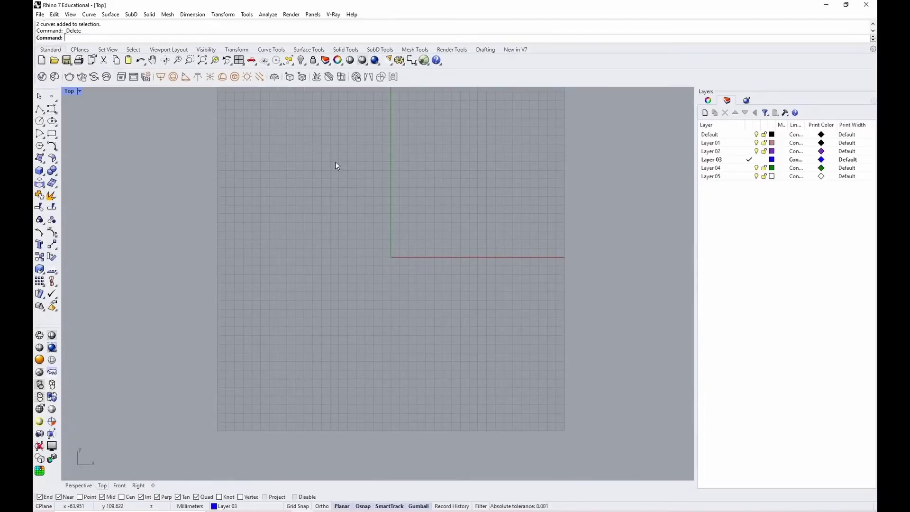
{"action": "double_click", "coordinate": [67, 92]}
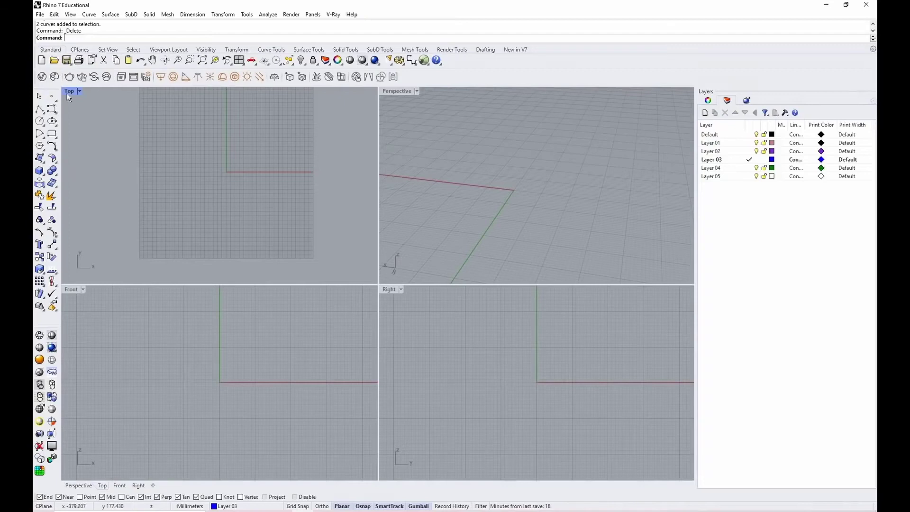
{"action": "double_click", "coordinate": [68, 92]}
{"action": "double_click", "coordinate": [67, 92]}
{"action": "double_click", "coordinate": [65, 92]}
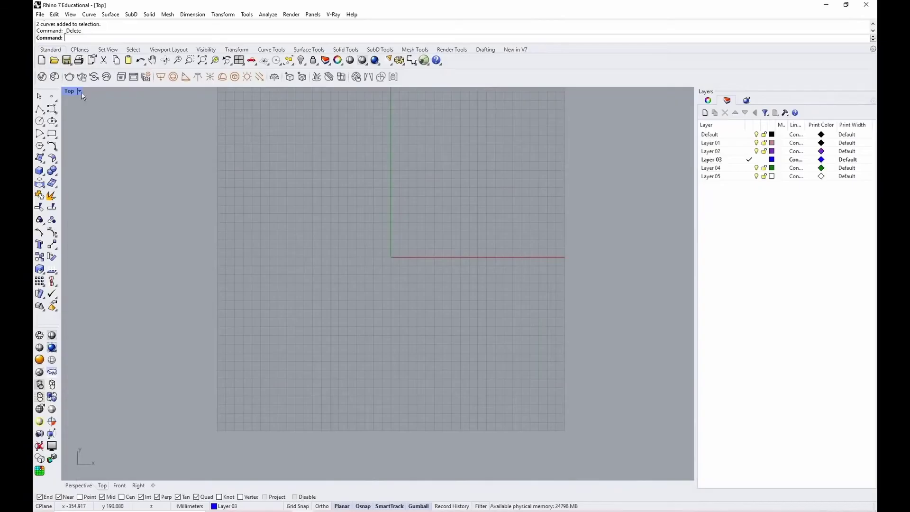
{"action": "double_click", "coordinate": [69, 92]}
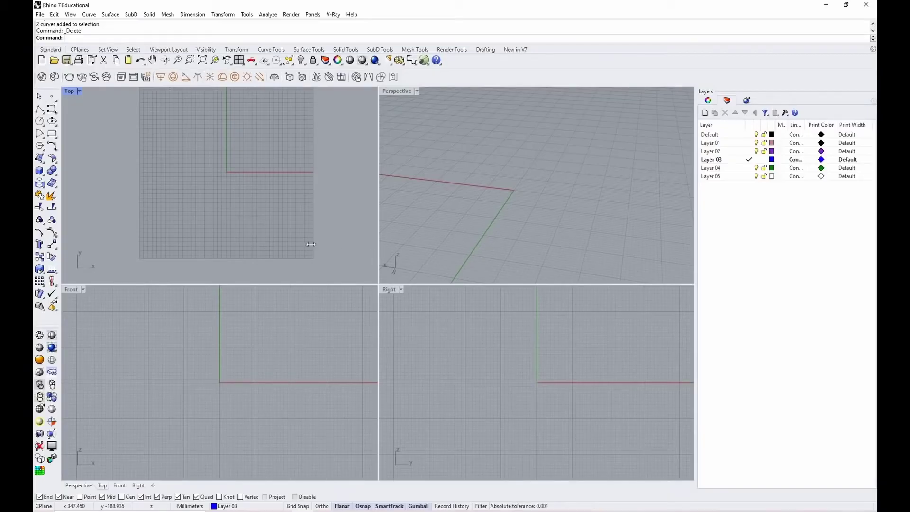
{"action": "left_click_drag", "start_coordinate": [311, 244], "coordinate": [377, 241]}
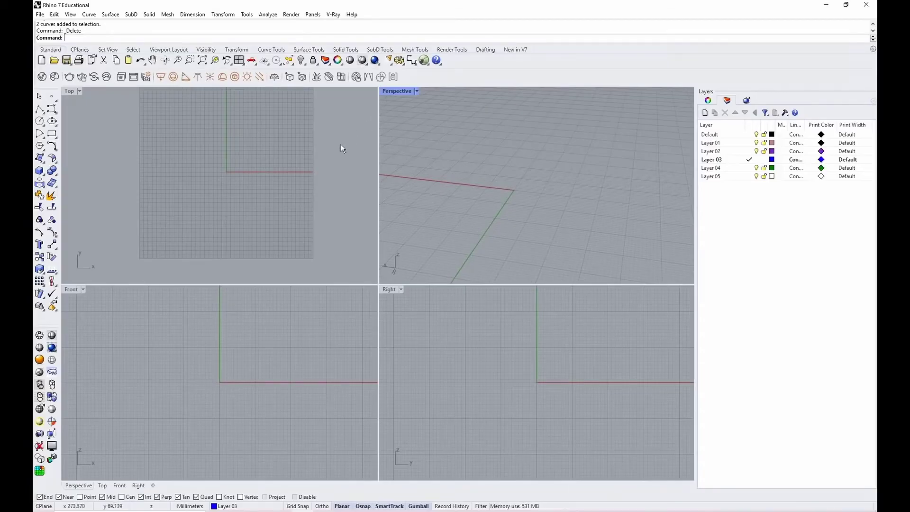
Step: Switch the upper-right Perspective viewport to a Top view and reopen its view options menu
{"action": "left_click", "coordinate": [416, 91]}
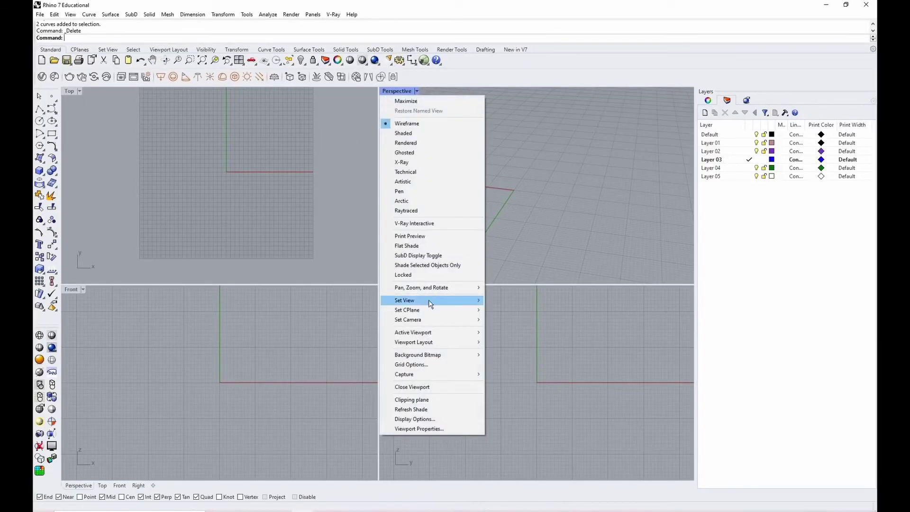
{"action": "left_click", "coordinate": [554, 138]}
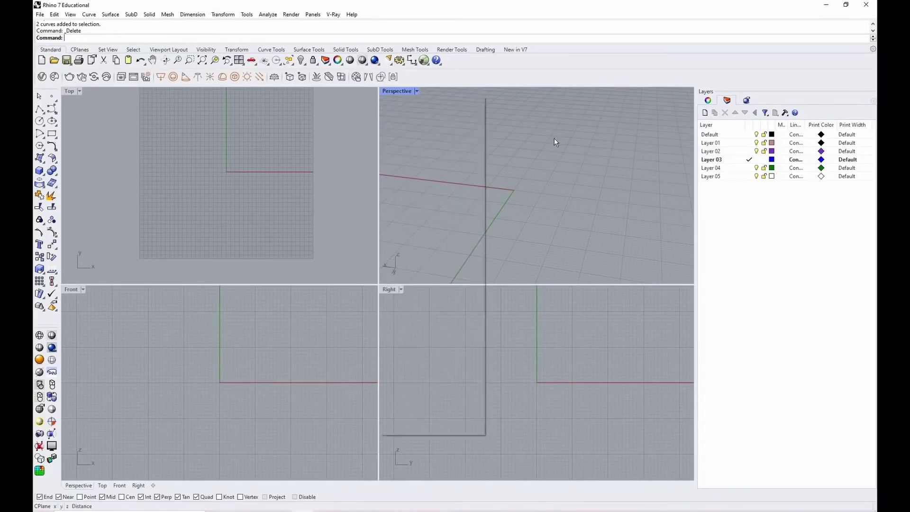
{"action": "left_click", "coordinate": [416, 91]}
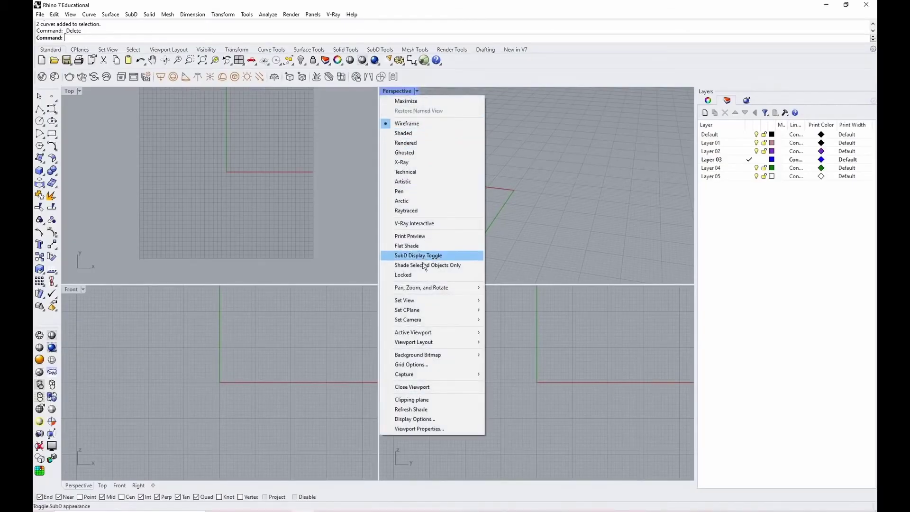
{"action": "mouse_move", "coordinate": [422, 303]}
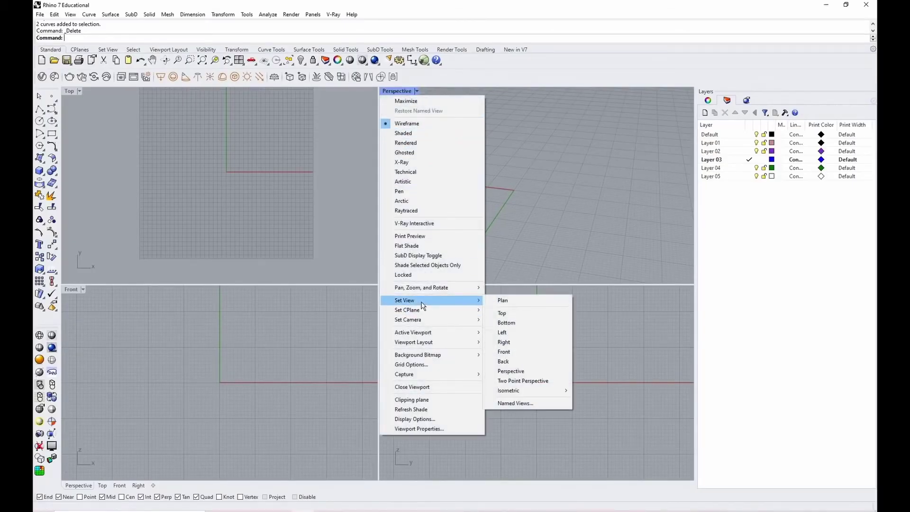
{"action": "left_click", "coordinate": [537, 316]}
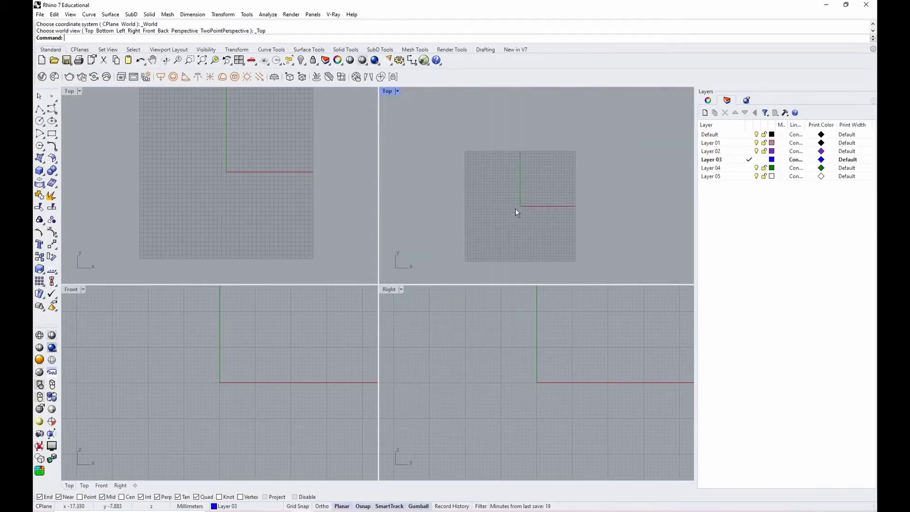
{"action": "left_click", "coordinate": [396, 92]}
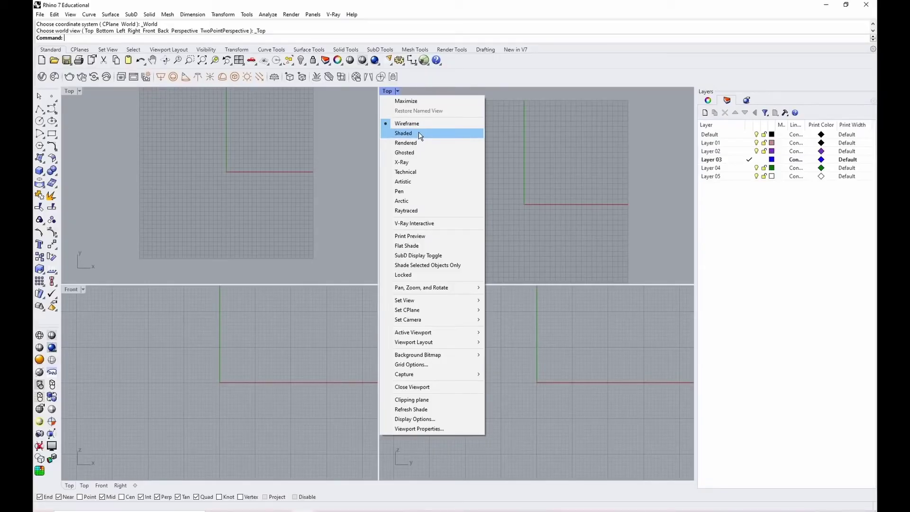
Step: Set the upper-right Top viewport's display mode to Shaded
{"action": "left_click", "coordinate": [419, 132]}
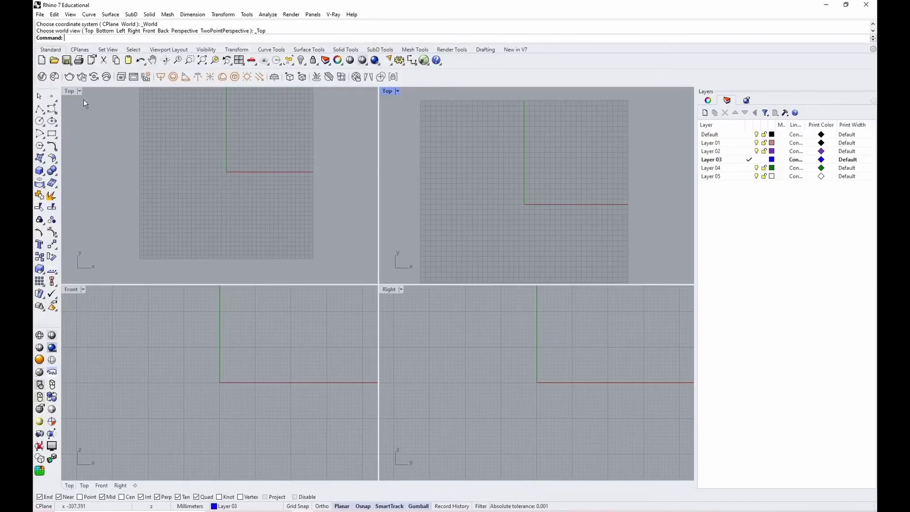
Step: Maximize the Top view and change model units from Millimeters to Inches, scaling the model
{"action": "double_click", "coordinate": [70, 91]}
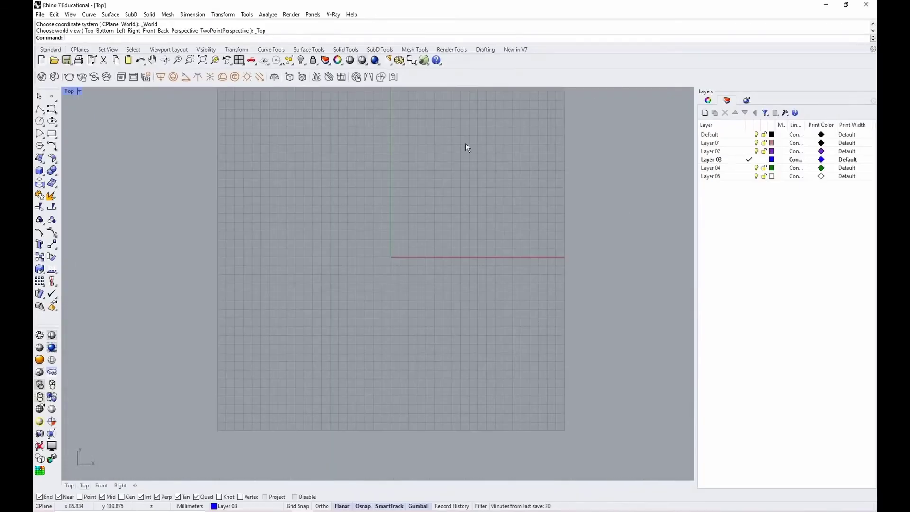
{"action": "type", "text": "Units"}
{"action": "key", "text": "Return"}
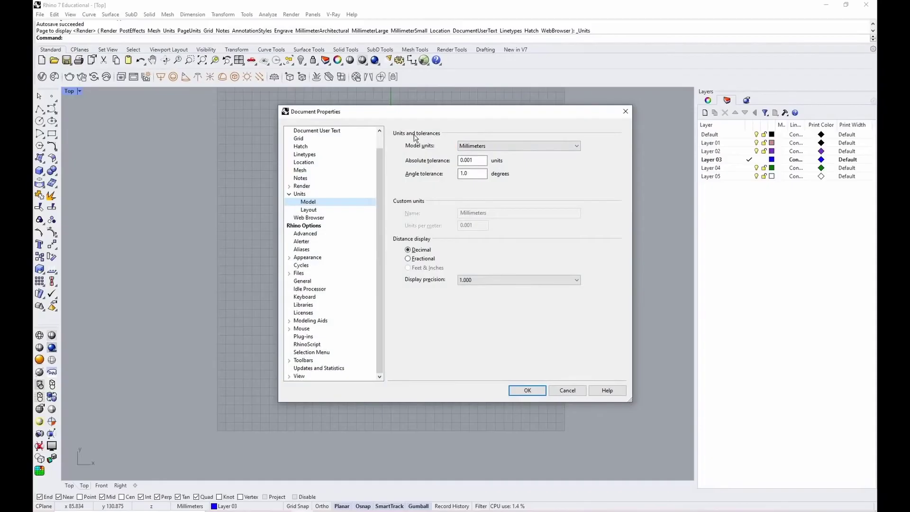
{"action": "left_click", "coordinate": [464, 148]}
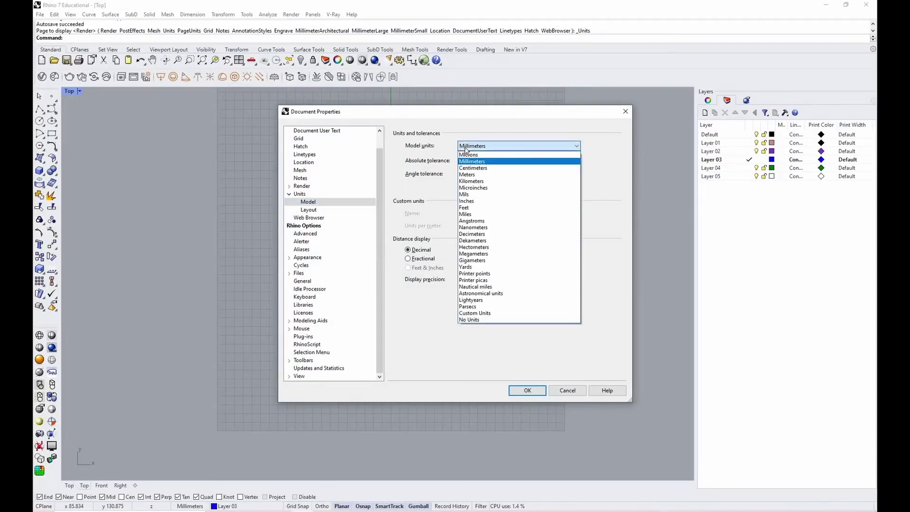
{"action": "left_click", "coordinate": [466, 208]}
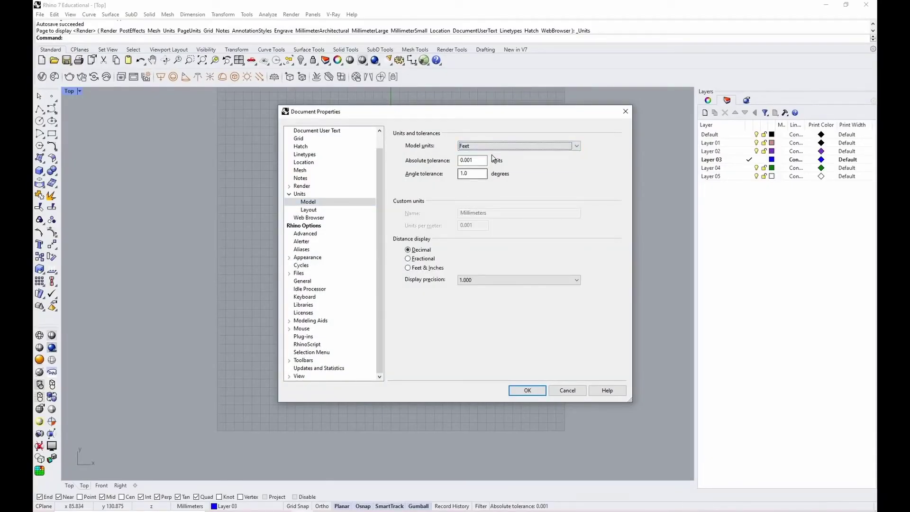
{"action": "left_click", "coordinate": [490, 147]}
{"action": "left_click", "coordinate": [476, 201]}
{"action": "left_click", "coordinate": [527, 390]}
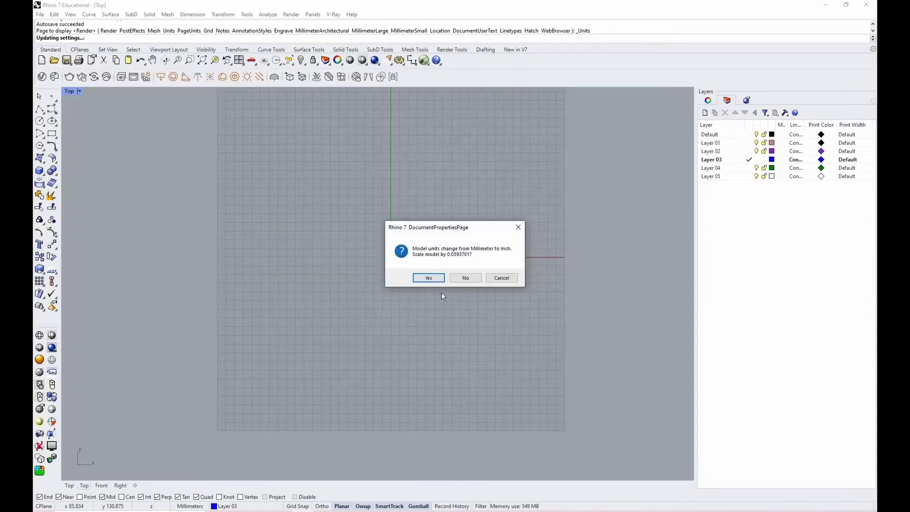
{"action": "left_click", "coordinate": [429, 279]}
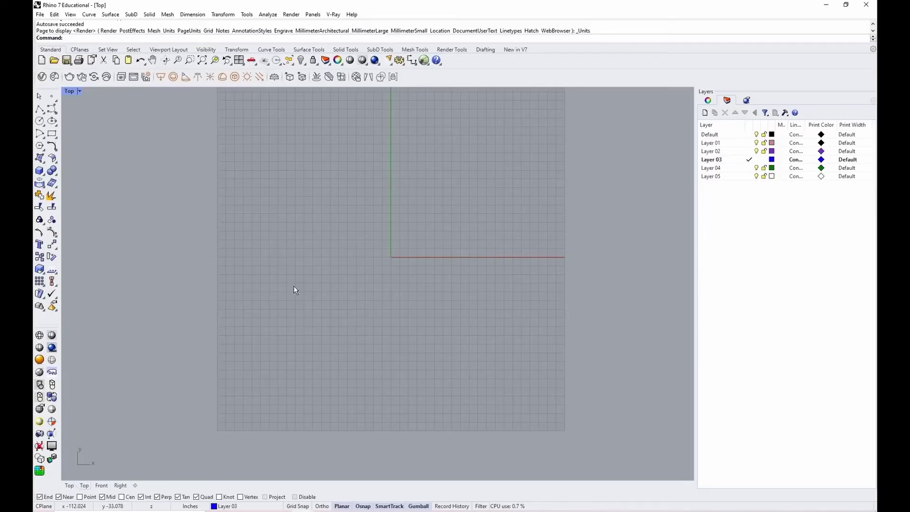
Step: Zoom in around the origin, try Grid Snap and Ortho, and leave Grid Snap off
{"action": "scroll", "coordinate": [365, 261], "scroll_direction": "up", "scroll_amount": 5}
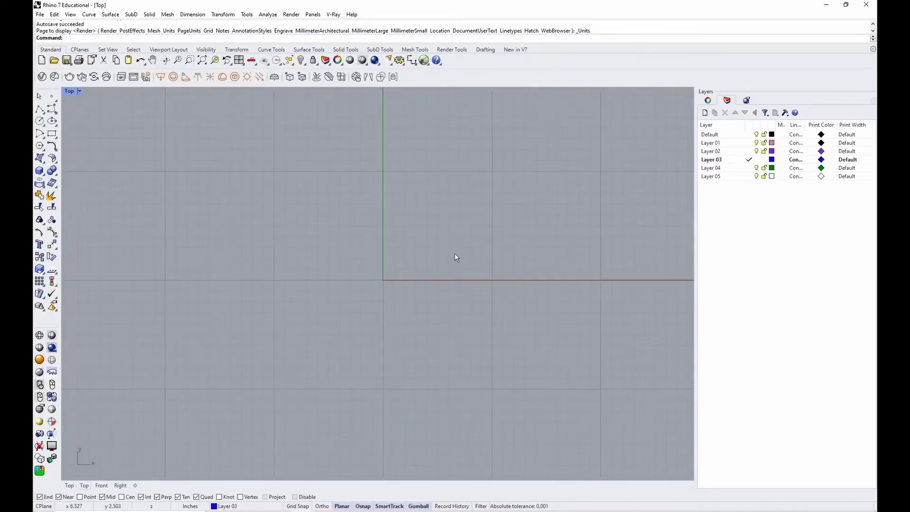
{"action": "right_click_drag", "start_coordinate": [454, 254], "coordinate": [421, 218]}
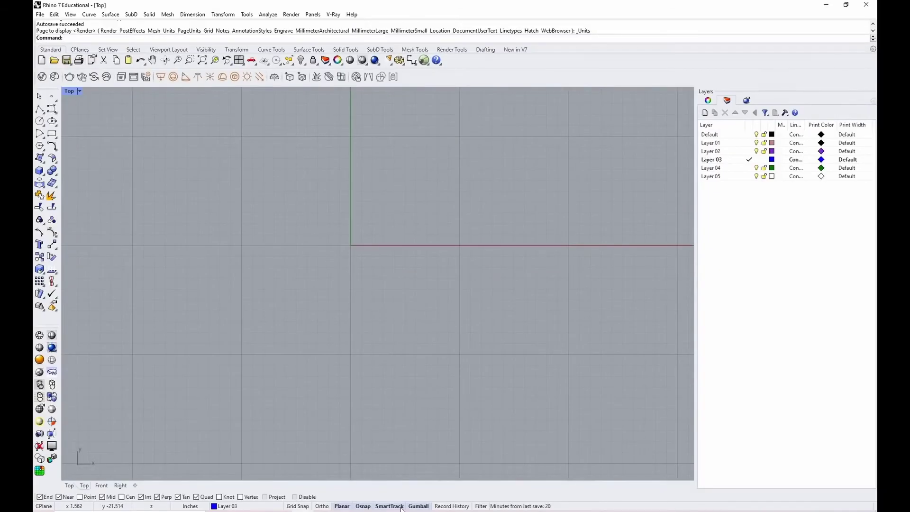
{"action": "left_click", "coordinate": [297, 506]}
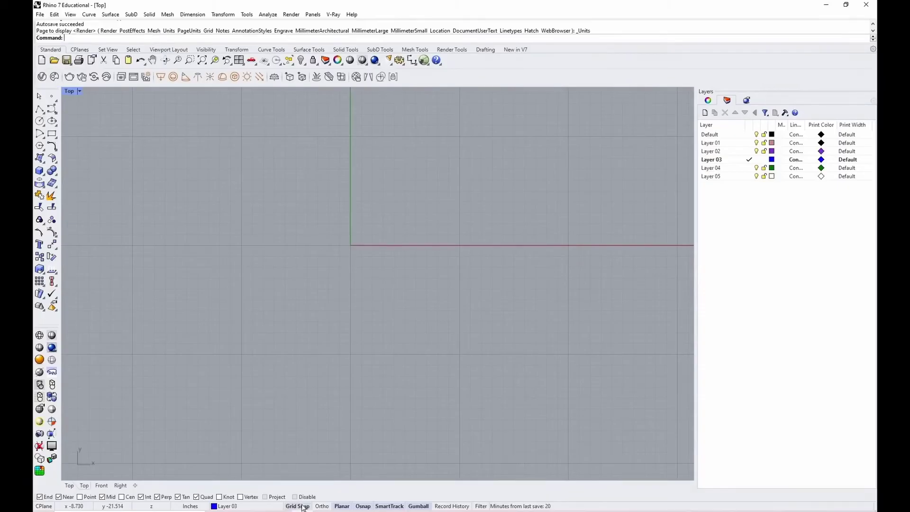
{"action": "left_click", "coordinate": [327, 507]}
{"action": "left_click", "coordinate": [305, 507]}
{"action": "scroll", "coordinate": [313, 260], "scroll_direction": "up", "scroll_amount": 2}
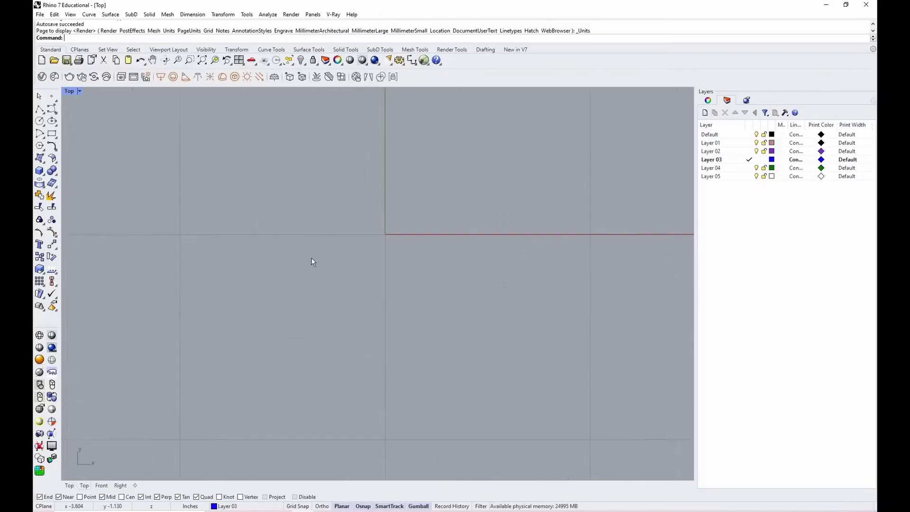
{"action": "right_click_drag", "start_coordinate": [399, 275], "coordinate": [294, 316]}
{"action": "scroll", "coordinate": [271, 331], "scroll_direction": "up", "scroll_amount": 3}
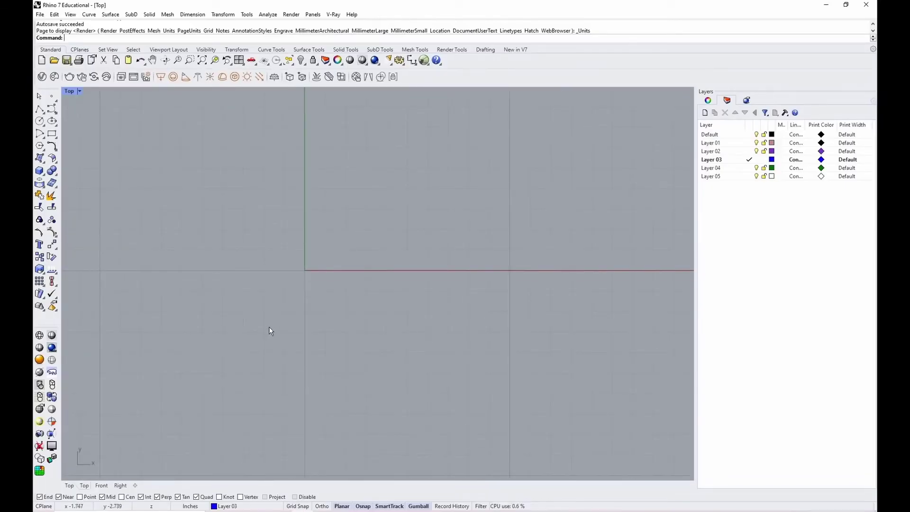
Step: Start a trial line below the origin, toggle Ortho with F8, then cancel it
{"action": "type", "text": "li"}
{"action": "key", "text": "Return"}
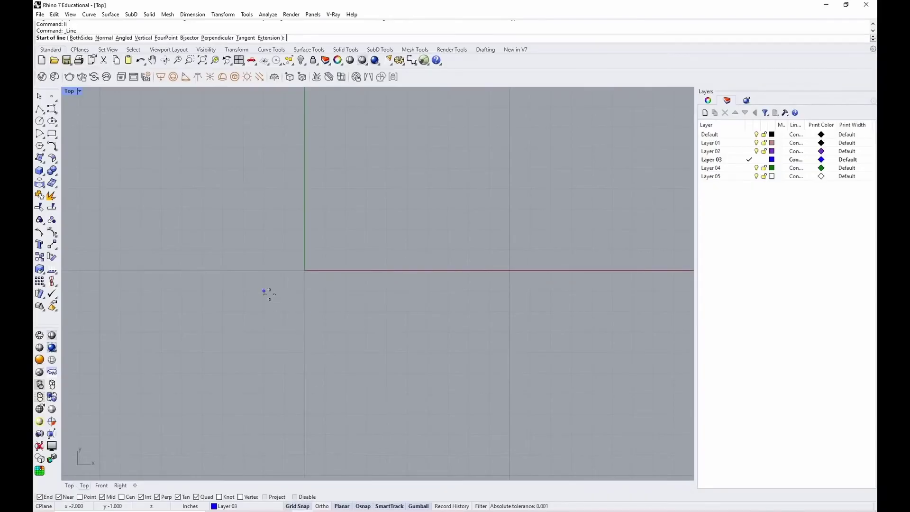
{"action": "left_click", "coordinate": [302, 507]}
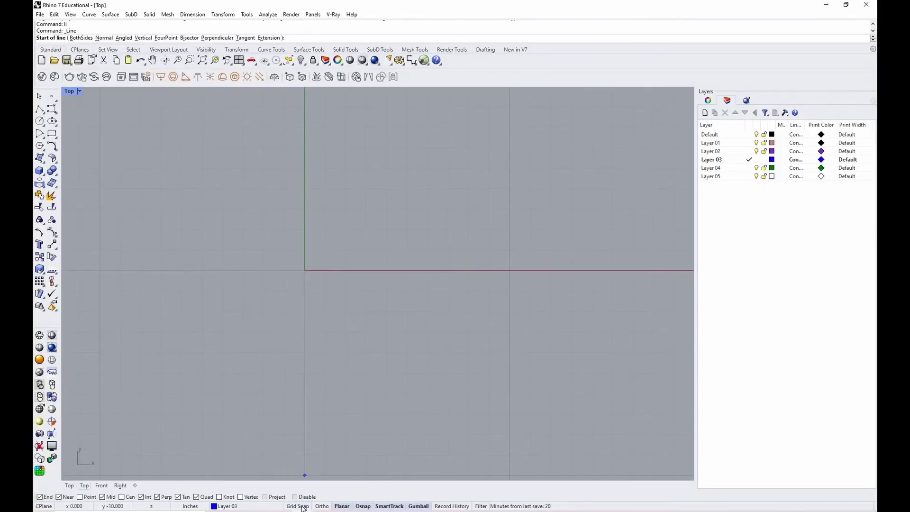
{"action": "left_click", "coordinate": [323, 507]}
{"action": "left_click", "coordinate": [303, 351]}
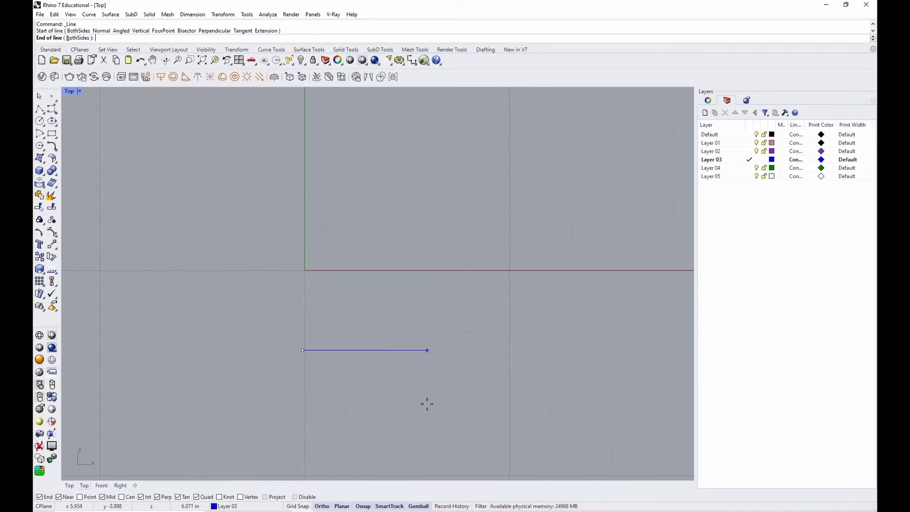
{"action": "key", "text": "F8"}
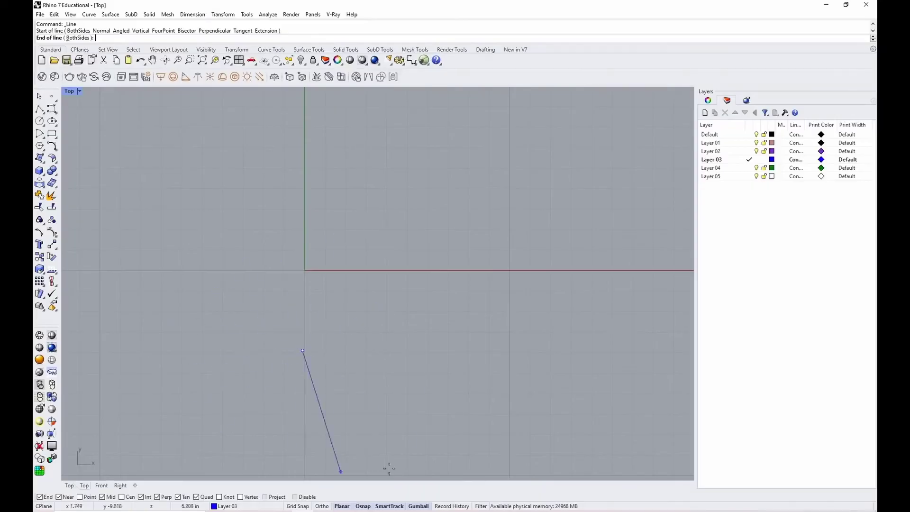
{"action": "key", "text": "F8"}
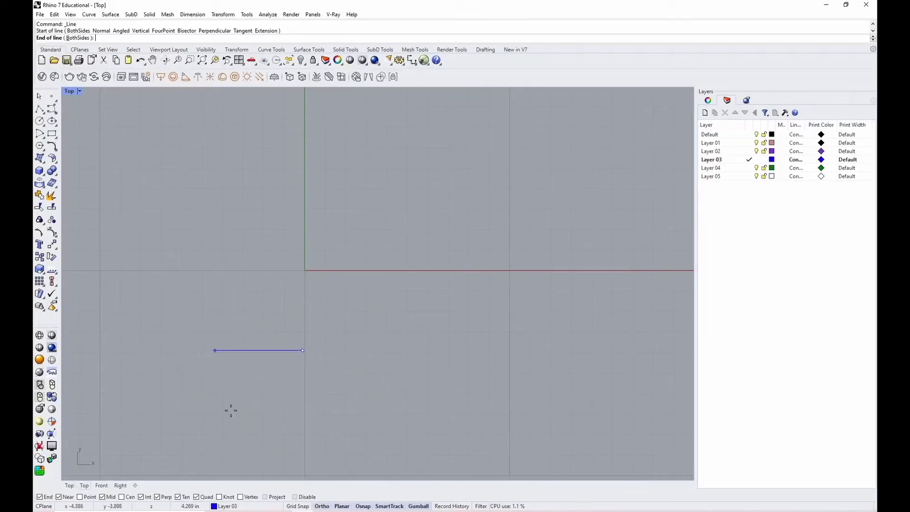
{"action": "key", "text": "F8"}
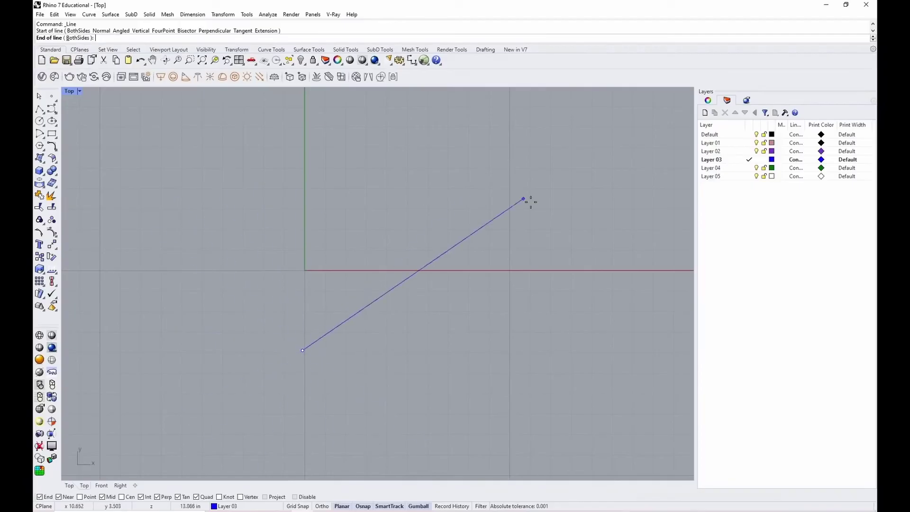
{"action": "key", "text": "F8"}
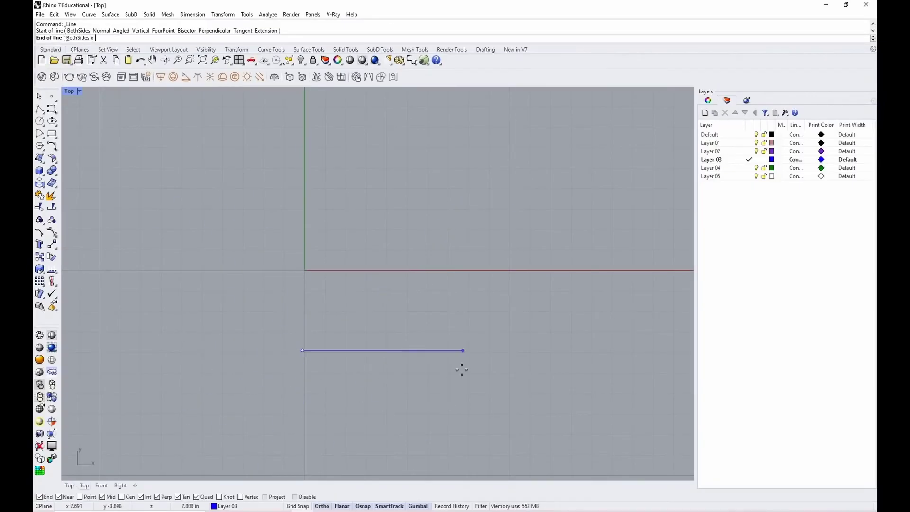
{"action": "key", "text": "F8"}
{"action": "key", "text": "Escape"}
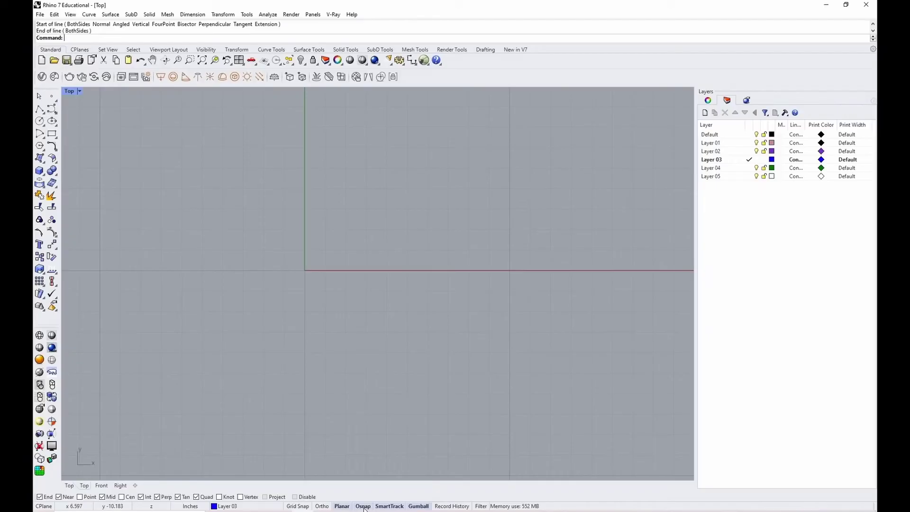
Step: Toggle the End object snap off and back on
{"action": "left_click", "coordinate": [40, 497]}
{"action": "left_click", "coordinate": [48, 497]}
Step: Draw a line along the X axis right of the origin, then trial-rotate and move it
{"action": "right_click", "coordinate": [429, 268]}
{"action": "left_click", "coordinate": [358, 271]}
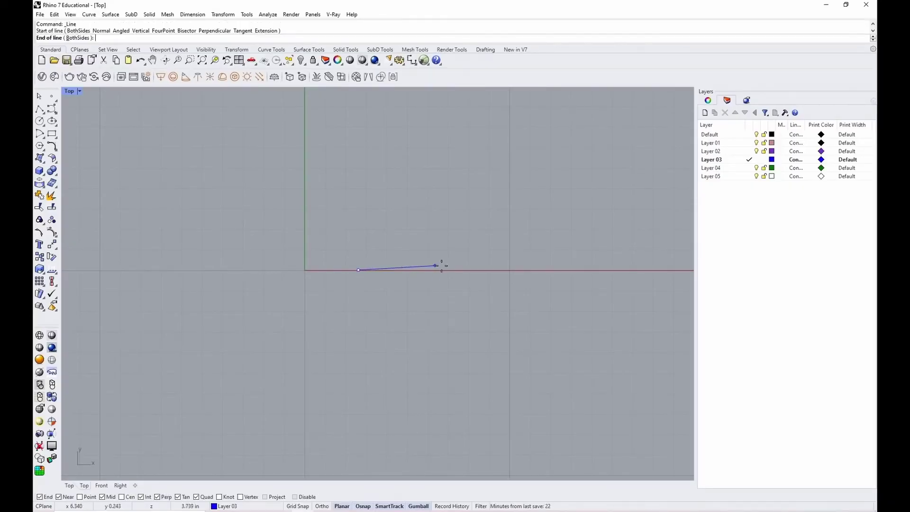
{"action": "left_click", "coordinate": [583, 270]}
{"action": "left_click", "coordinate": [582, 270]}
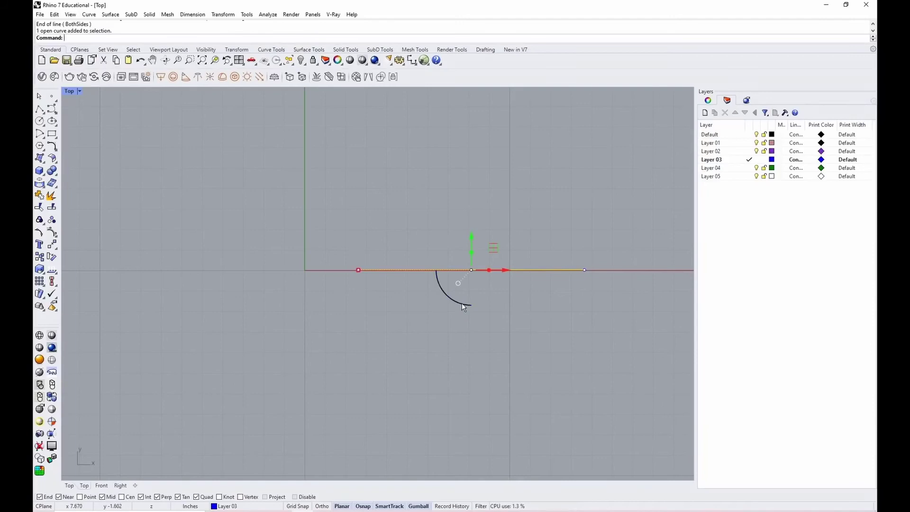
{"action": "mouse_move", "coordinate": [462, 303]}
{"action": "left_mouse_down"}
{"action": "mouse_move", "coordinate": [435, 260]}
{"action": "mouse_move", "coordinate": [465, 303]}
{"action": "left_mouse_up"}
{"action": "key", "text": "ctrl+z"}
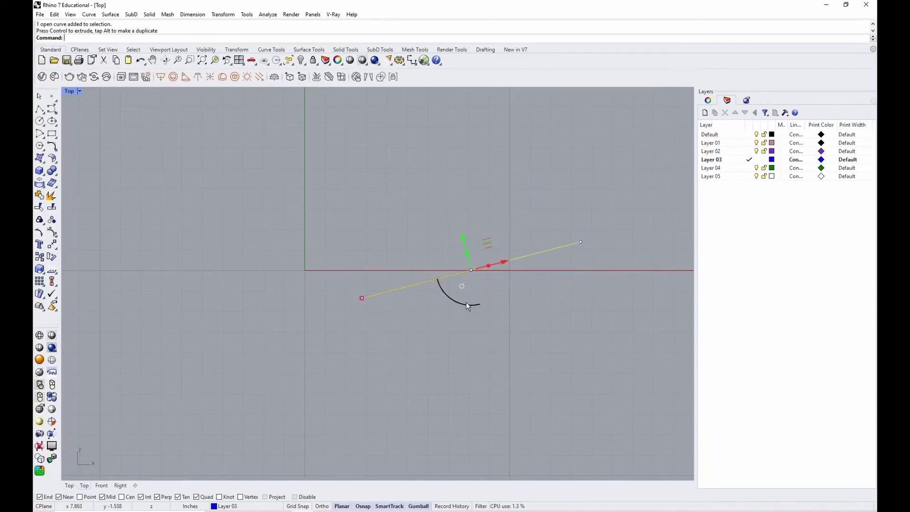
{"action": "left_click_drag", "start_coordinate": [472, 251], "coordinate": [537, 304]}
{"action": "left_click", "coordinate": [559, 313]}
Step: Move the line 1 unit up and 1 unit right with the Gumball
{"action": "left_click_drag", "start_coordinate": [528, 358], "coordinate": [500, 361]}
{"action": "left_click", "coordinate": [523, 325]}
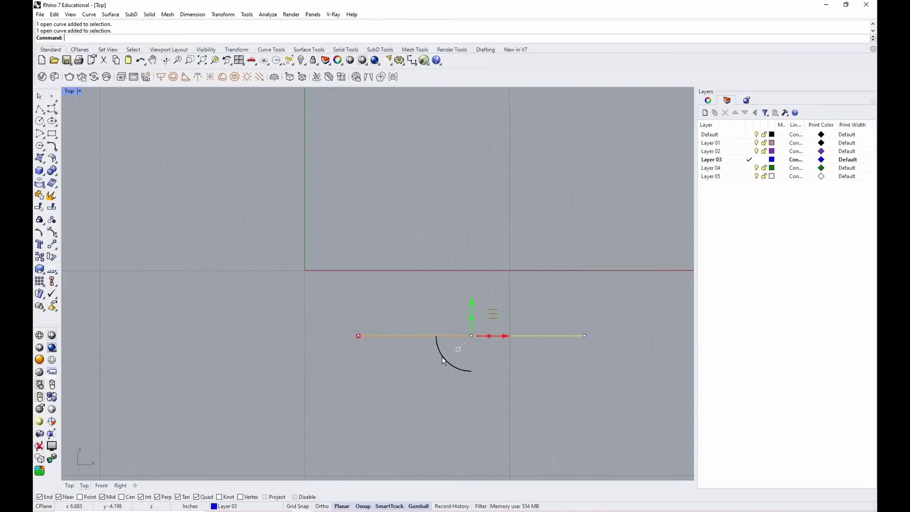
{"action": "left_click", "coordinate": [471, 307]}
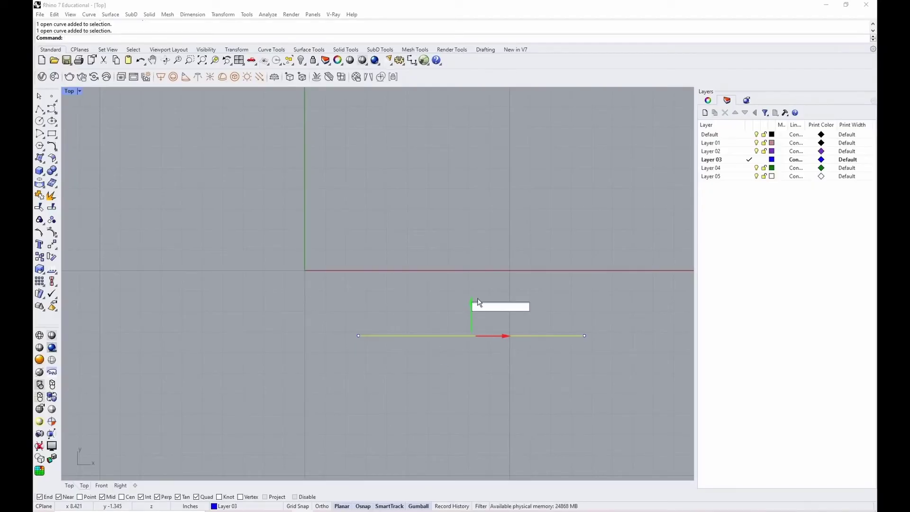
{"action": "type", "text": "1"}
{"action": "key", "text": "Return"}
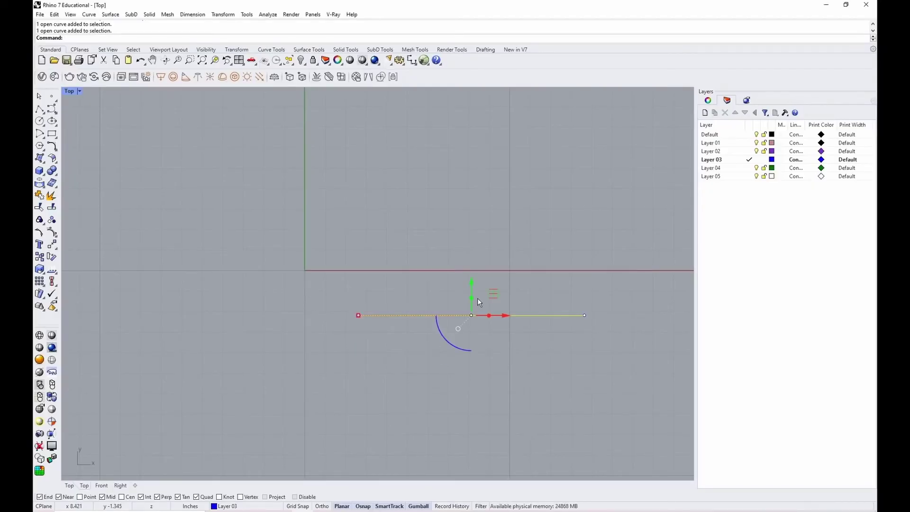
{"action": "left_click", "coordinate": [502, 315]}
{"action": "type", "text": "1"}
{"action": "key", "text": "Return"}
Step: Rotate the line 45° and resize it with the Gumball scale handles
{"action": "left_click", "coordinate": [472, 346]}
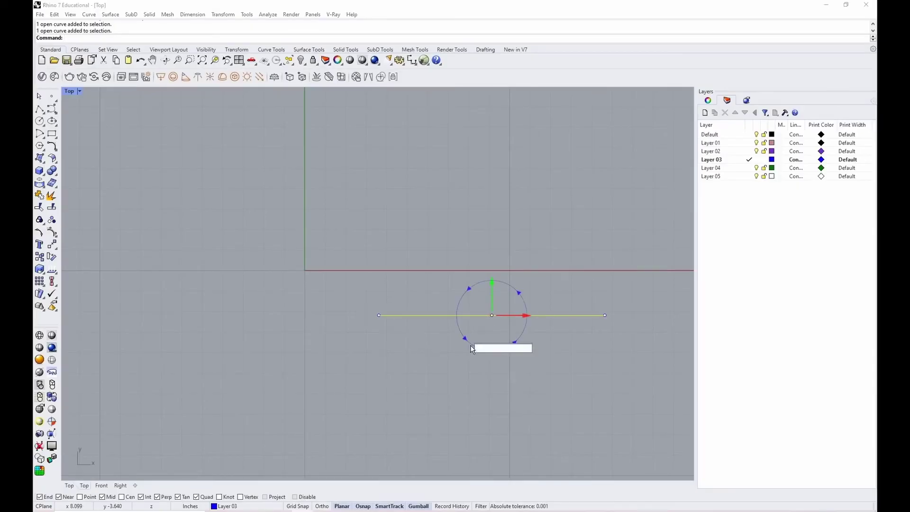
{"action": "type", "text": "45"}
{"action": "key", "text": "Return"}
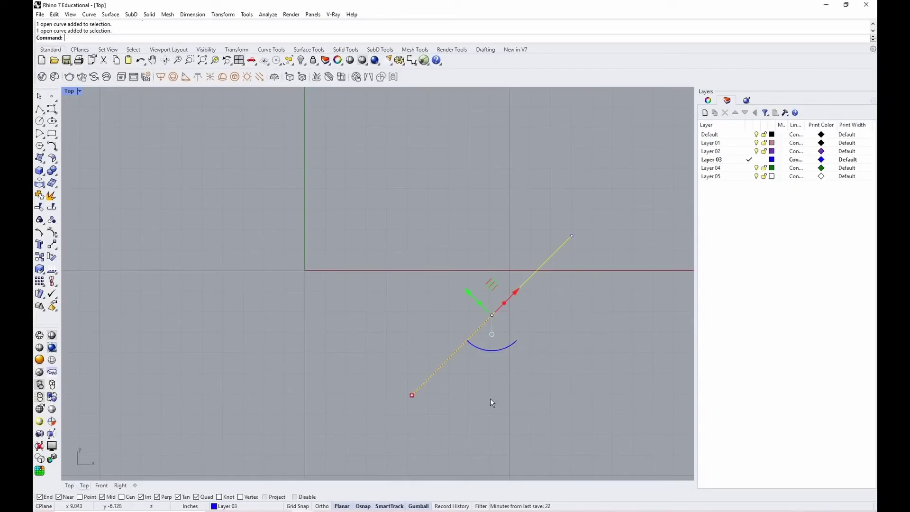
{"action": "left_click_drag", "start_coordinate": [412, 400], "coordinate": [363, 452]}
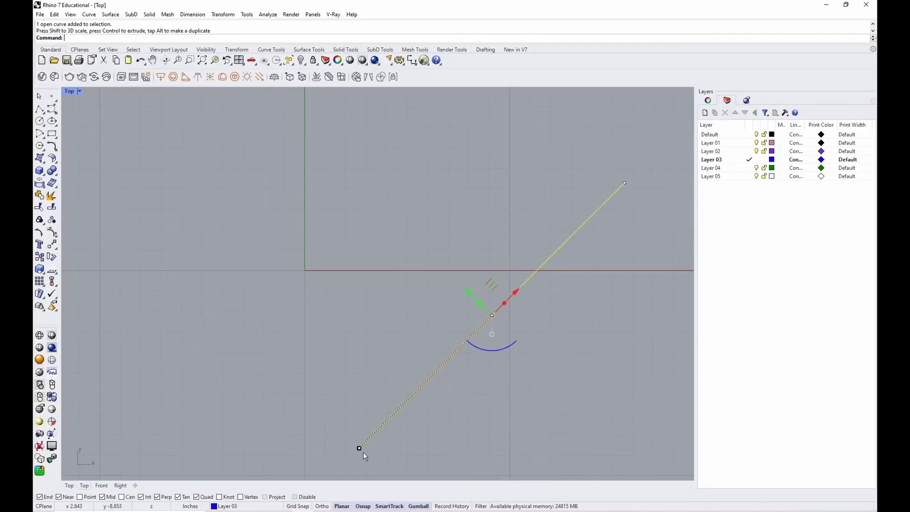
{"action": "left_click", "coordinate": [581, 357]}
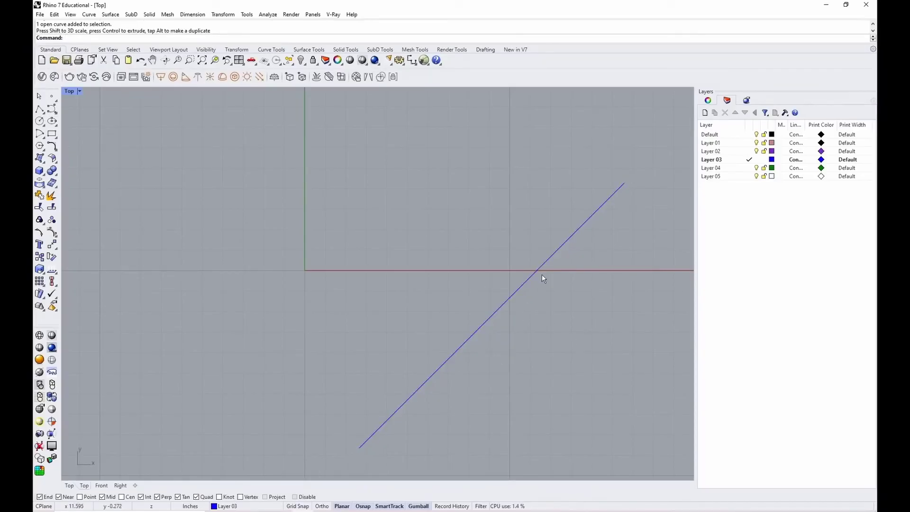
{"action": "left_click", "coordinate": [542, 265]}
{"action": "mouse_move", "coordinate": [488, 447]}
{"action": "left_mouse_down"}
{"action": "mouse_move", "coordinate": [503, 463]}
{"action": "mouse_move", "coordinate": [505, 451]}
{"action": "left_mouse_up"}
{"action": "left_click_drag", "start_coordinate": [519, 315], "coordinate": [416, 286]}
Step: Toggle Gumball off and on, drag the diagonal line down and left, then zoom out
{"action": "left_click", "coordinate": [424, 250]}
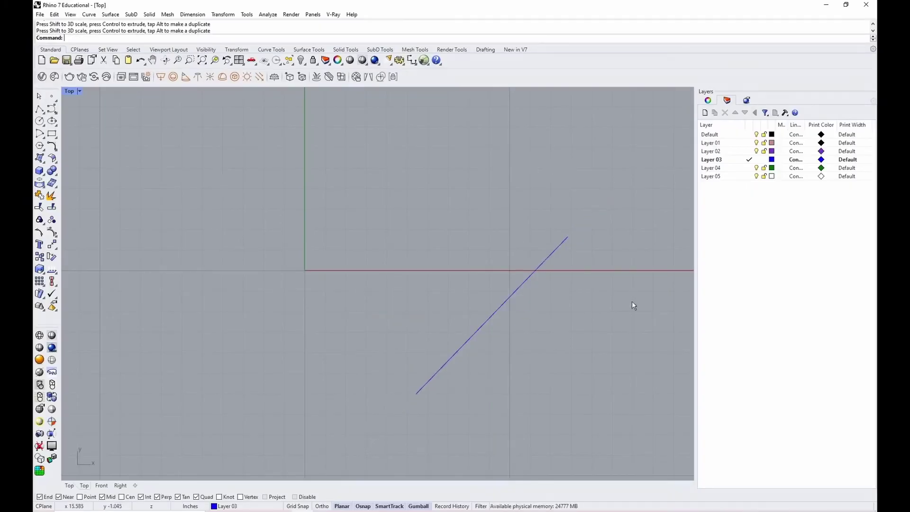
{"action": "left_click", "coordinate": [487, 320]}
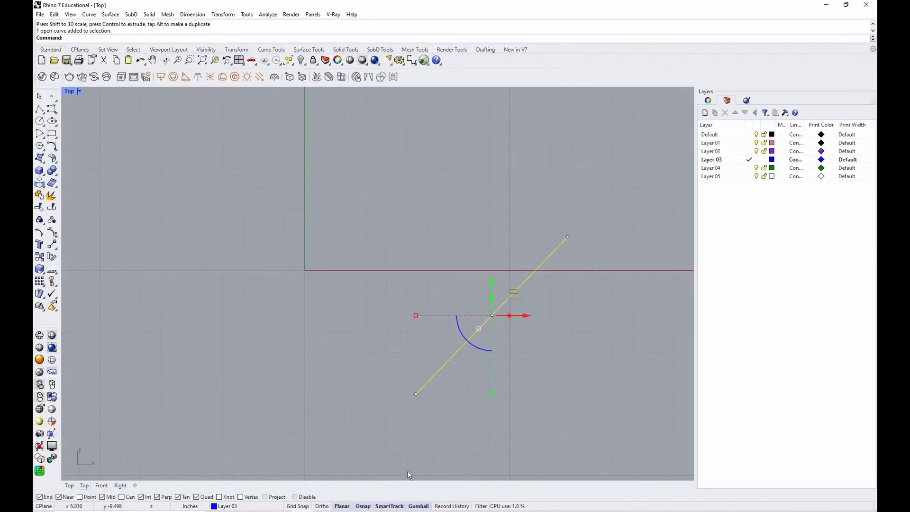
{"action": "left_click", "coordinate": [418, 506]}
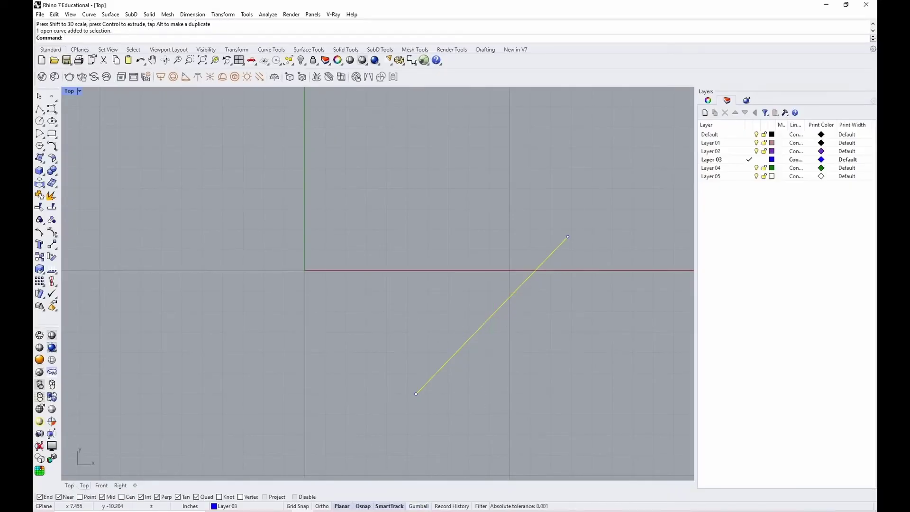
{"action": "left_click", "coordinate": [420, 506]}
{"action": "left_click", "coordinate": [540, 341]}
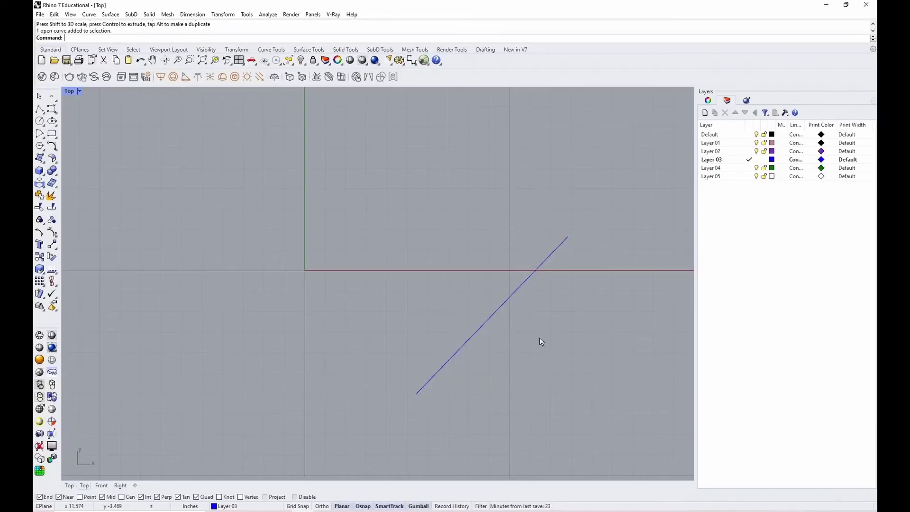
{"action": "left_click_drag", "start_coordinate": [480, 274], "coordinate": [492, 318]}
{"action": "left_click_drag", "start_coordinate": [533, 348], "coordinate": [415, 350]}
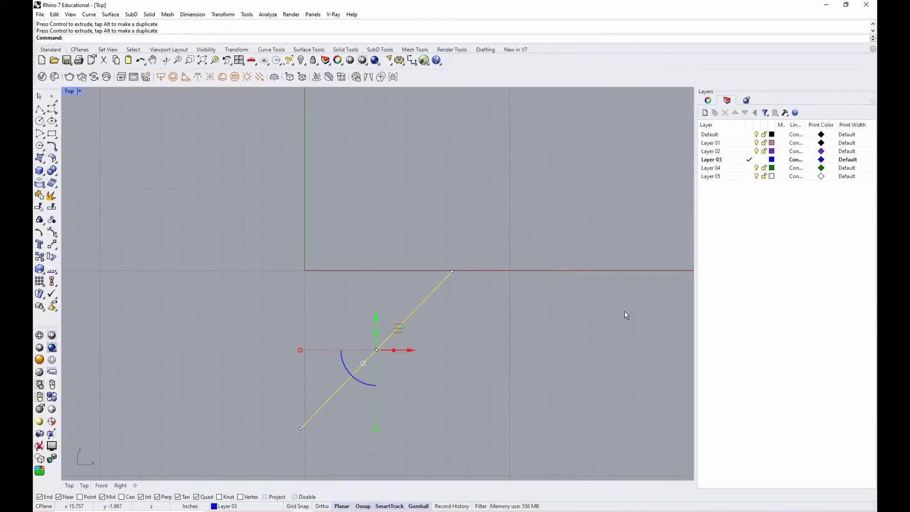
{"action": "left_click_drag", "start_coordinate": [376, 320], "coordinate": [378, 338]}
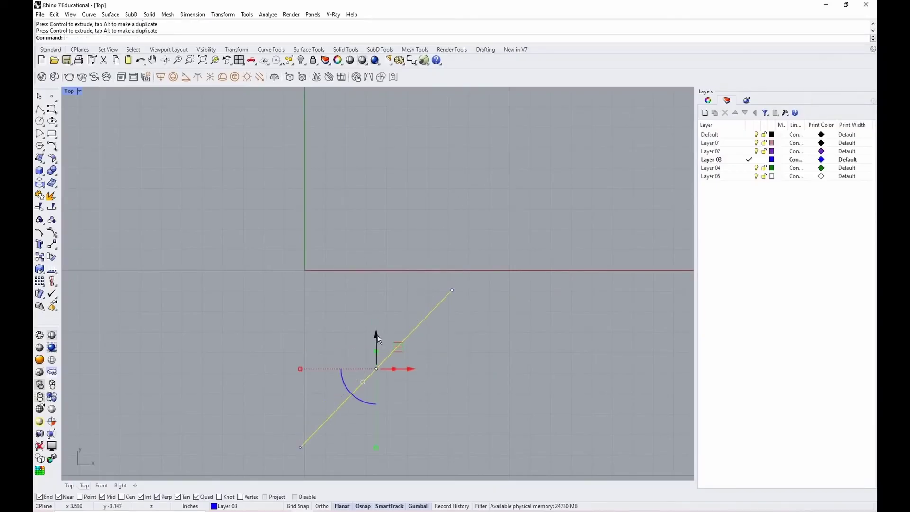
{"action": "left_click", "coordinate": [394, 267]}
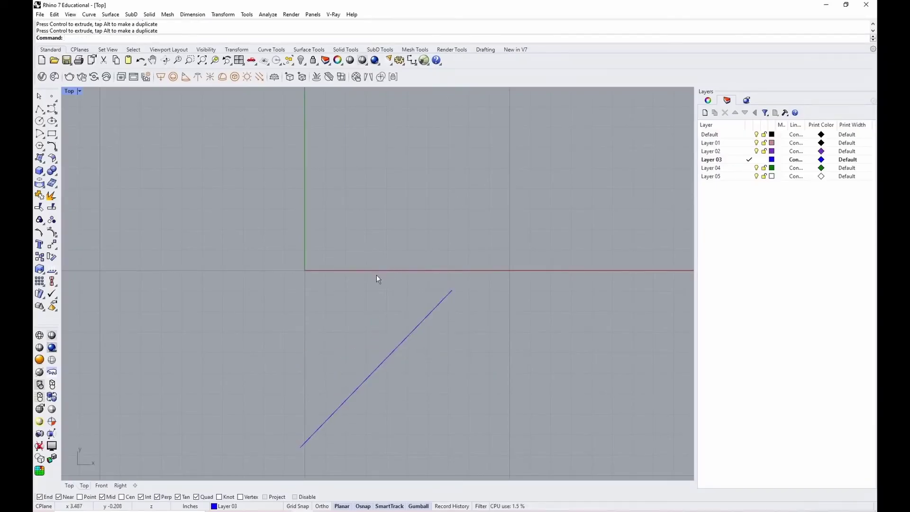
{"action": "scroll", "coordinate": [348, 294], "scroll_direction": "down", "scroll_amount": 5}
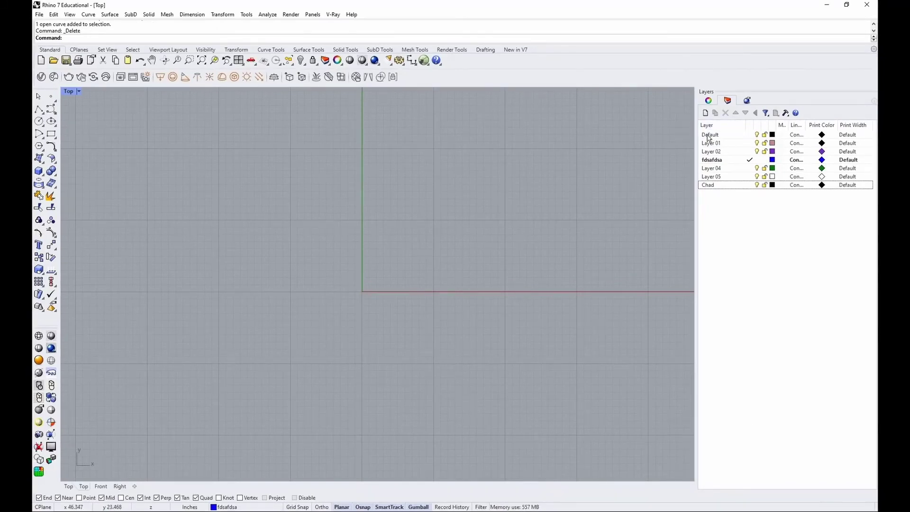
Step: Add a layer named Chelf at the bottom of the list and make it current
{"action": "double_click", "coordinate": [709, 136]}
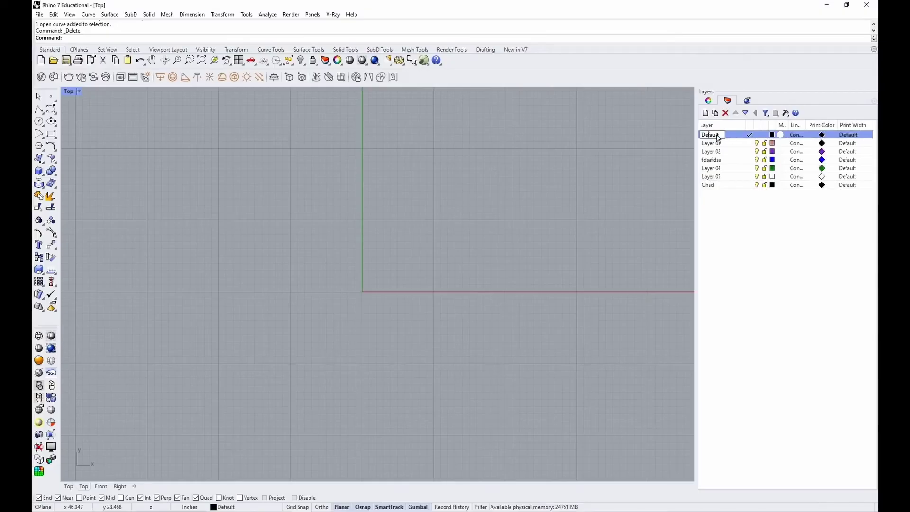
{"action": "double_click", "coordinate": [716, 135]}
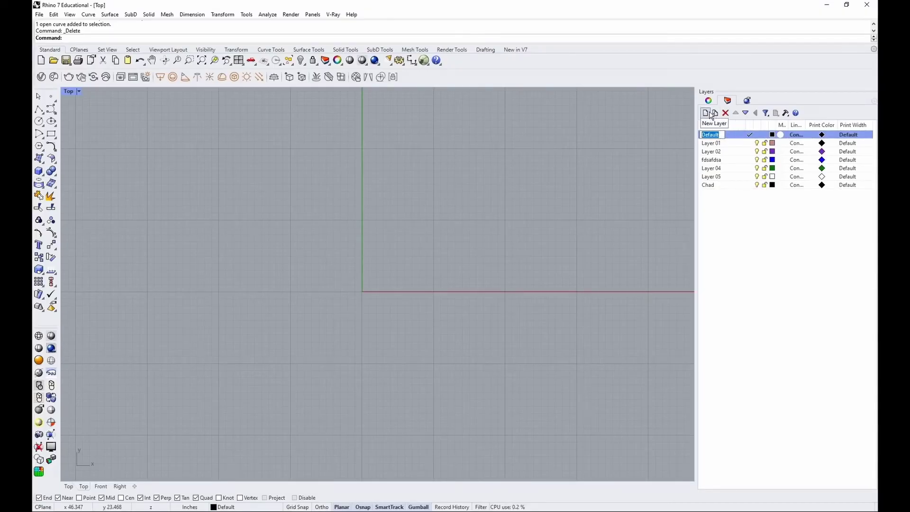
{"action": "left_click", "coordinate": [782, 265]}
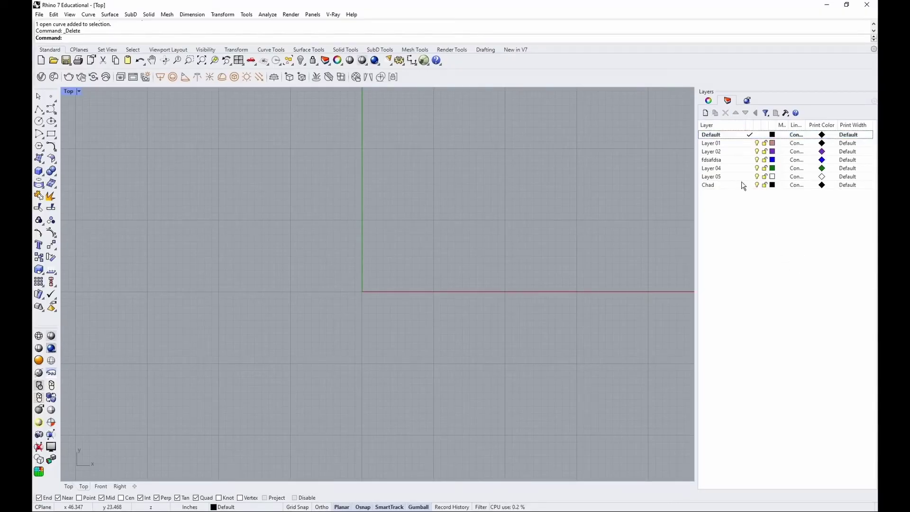
{"action": "left_click", "coordinate": [706, 114]}
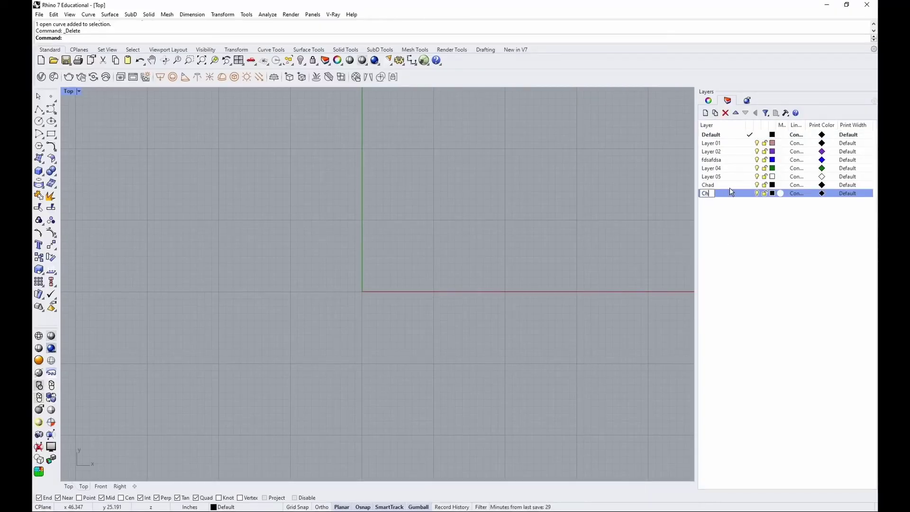
{"action": "type", "text": "Ch"}
{"action": "left_click", "coordinate": [732, 218]}
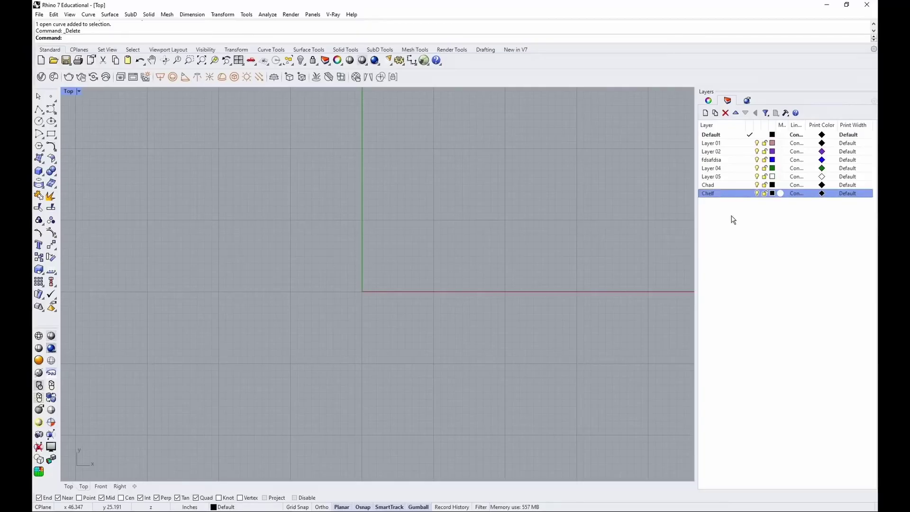
{"action": "double_click", "coordinate": [720, 194]}
Step: Draw a horizontal line across the Top view on the Chelf layer
{"action": "type", "text": "line"}
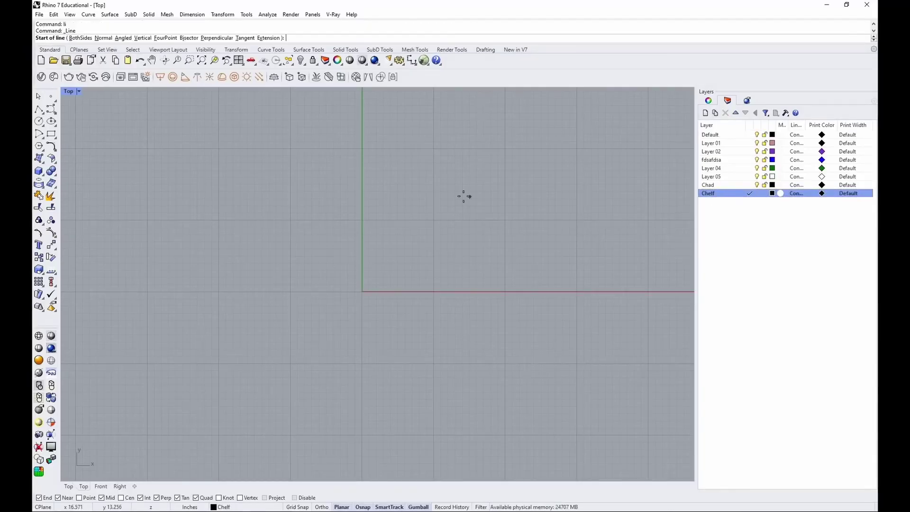
{"action": "key", "text": "Return"}
{"action": "left_click", "coordinate": [374, 201]}
{"action": "left_click", "coordinate": [555, 201]}
{"action": "scroll", "coordinate": [510, 187], "scroll_direction": "up", "scroll_amount": 3}
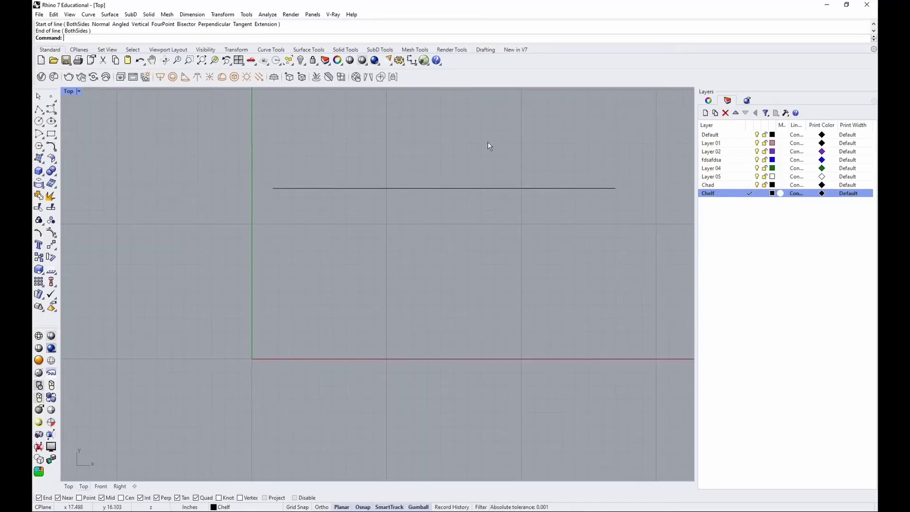
Step: Move the line to Layer 04, then delete it
{"action": "left_click_drag", "start_coordinate": [485, 136], "coordinate": [440, 208]}
{"action": "right_click", "coordinate": [740, 169]}
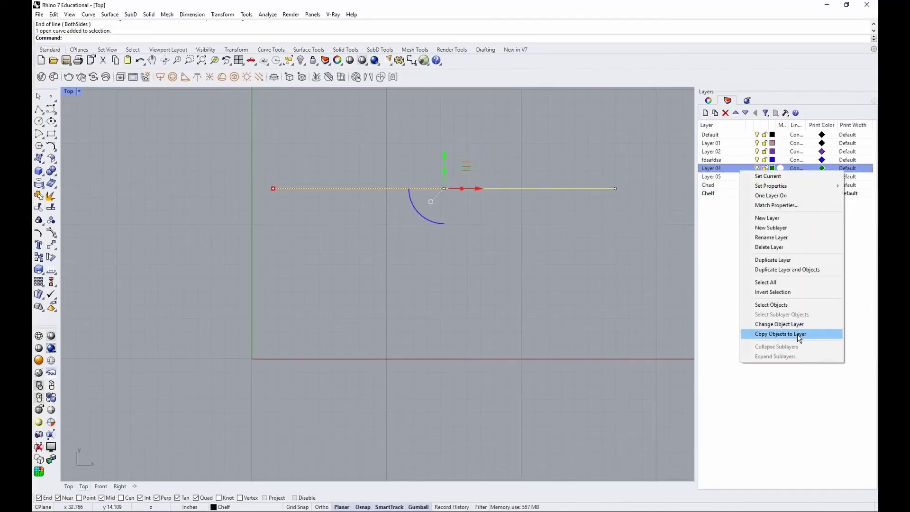
{"action": "left_click", "coordinate": [822, 326]}
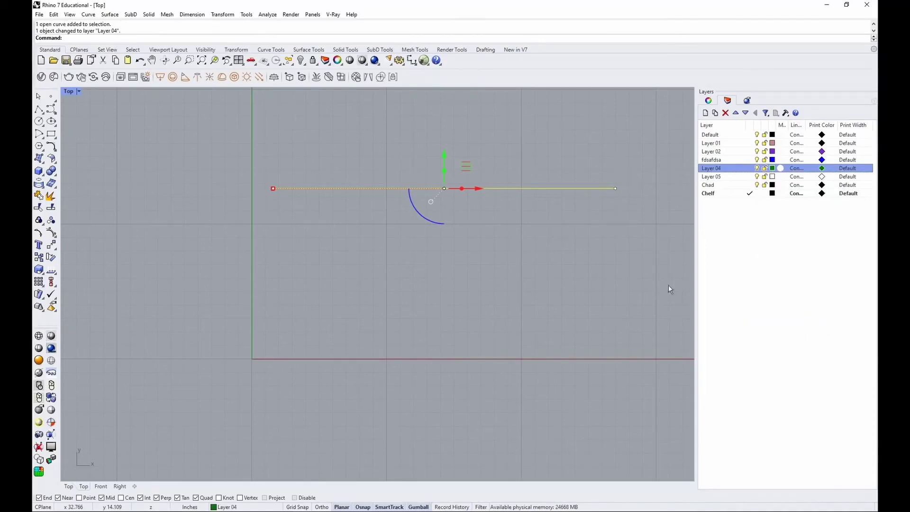
{"action": "left_click_drag", "start_coordinate": [392, 130], "coordinate": [309, 216]}
{"action": "left_click", "coordinate": [462, 227]}
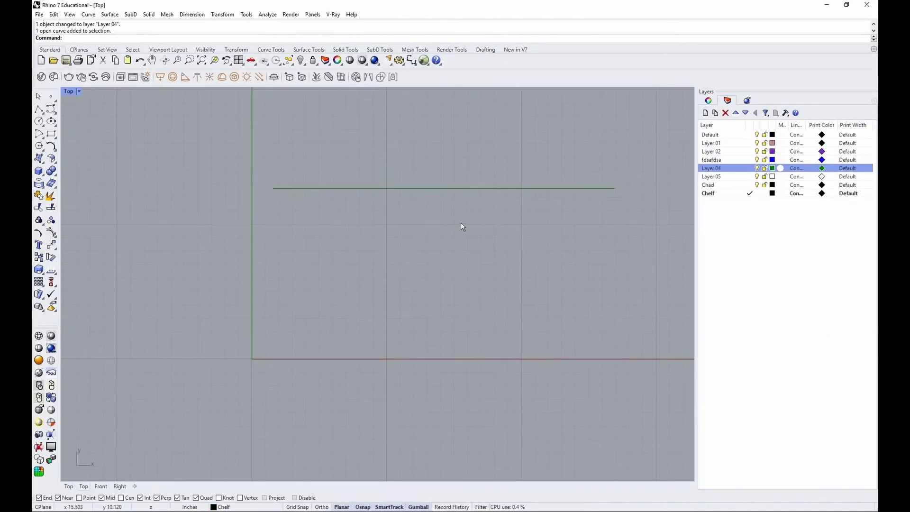
{"action": "left_click", "coordinate": [451, 190]}
{"action": "key", "text": "Delete"}
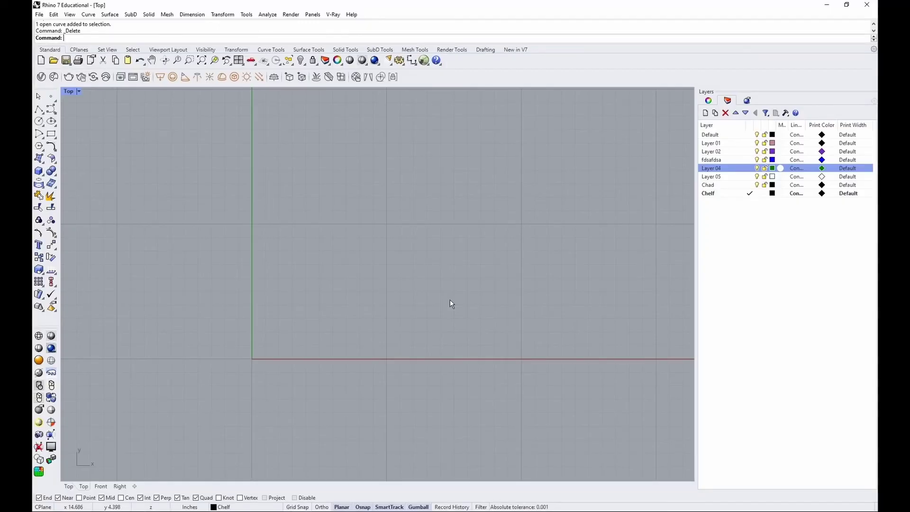
{"action": "scroll", "coordinate": [451, 301], "scroll_direction": "down", "scroll_amount": 2}
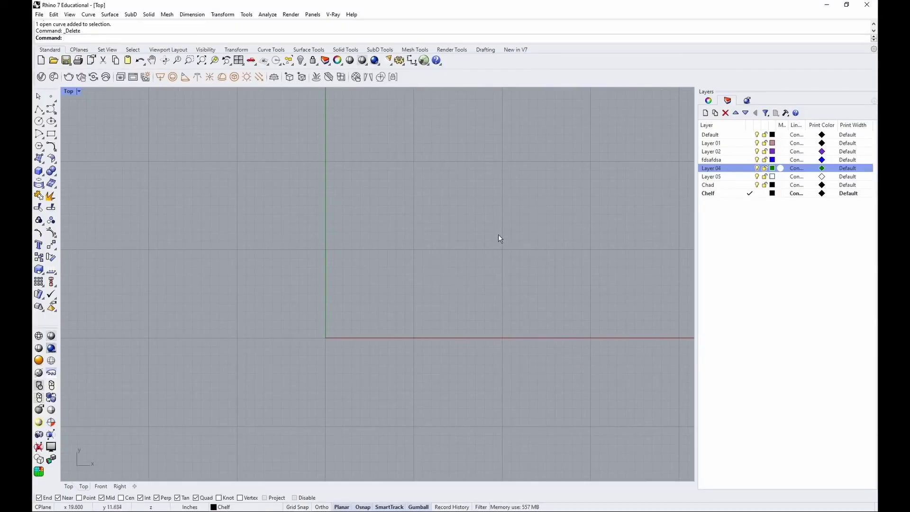
Step: Draw a horizontal line with Ortho (F8) below the existing one
{"action": "right_click_drag", "start_coordinate": [498, 235], "coordinate": [455, 250]}
{"action": "scroll", "coordinate": [439, 233], "scroll_direction": "up", "scroll_amount": 1}
{"action": "type", "text": "li"}
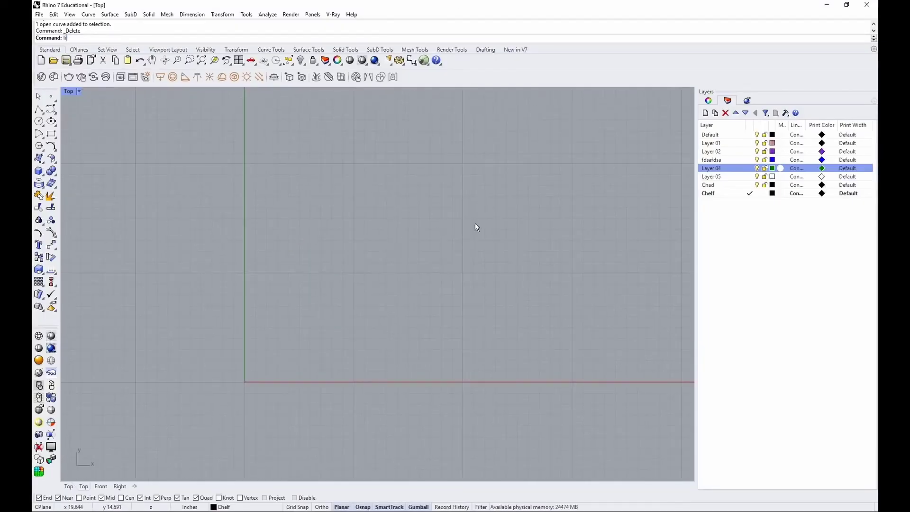
{"action": "key", "text": "Return"}
{"action": "left_click", "coordinate": [325, 162]}
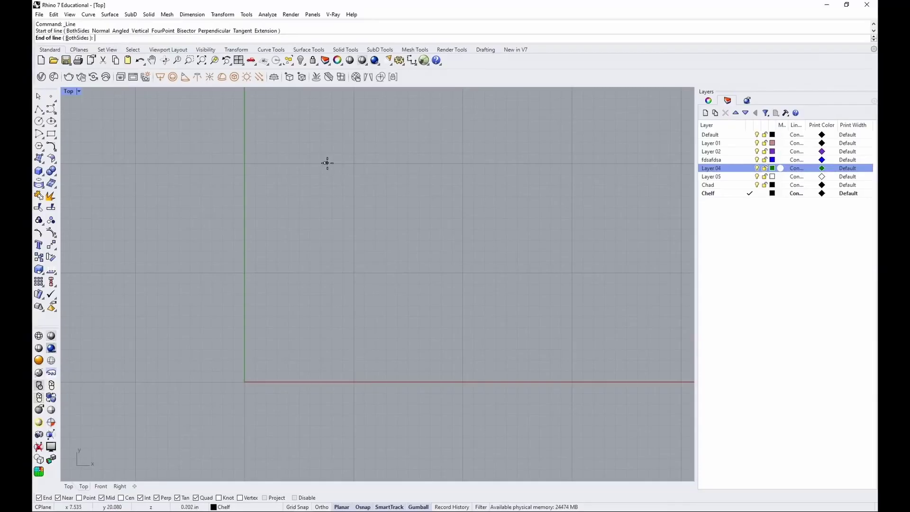
{"action": "scroll", "coordinate": [303, 137], "scroll_direction": "up", "scroll_amount": 4}
{"action": "scroll", "coordinate": [410, 169], "scroll_direction": "up", "scroll_amount": 4}
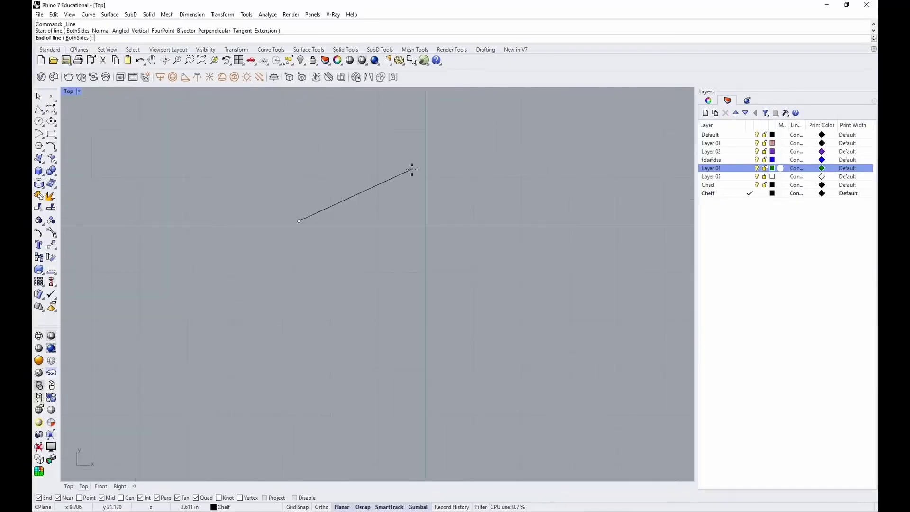
{"action": "right_click_drag", "start_coordinate": [411, 169], "coordinate": [325, 162]}
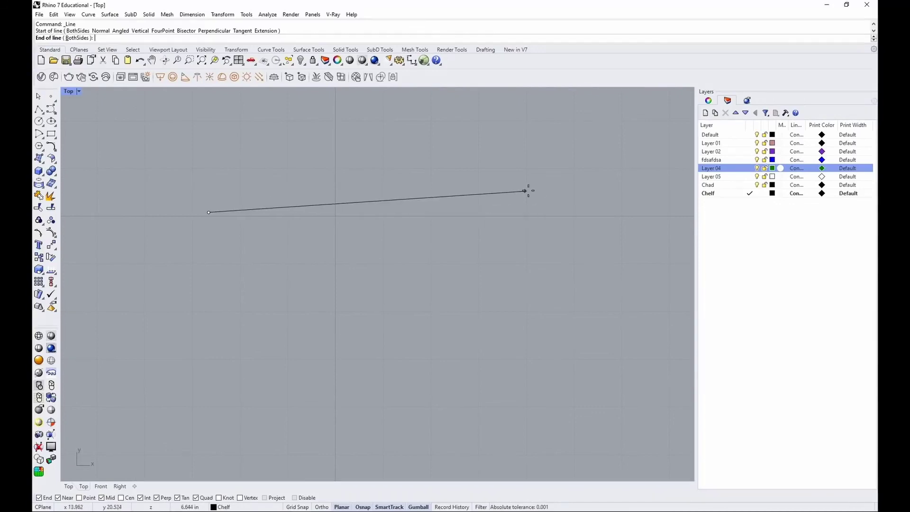
{"action": "key", "text": "F8"}
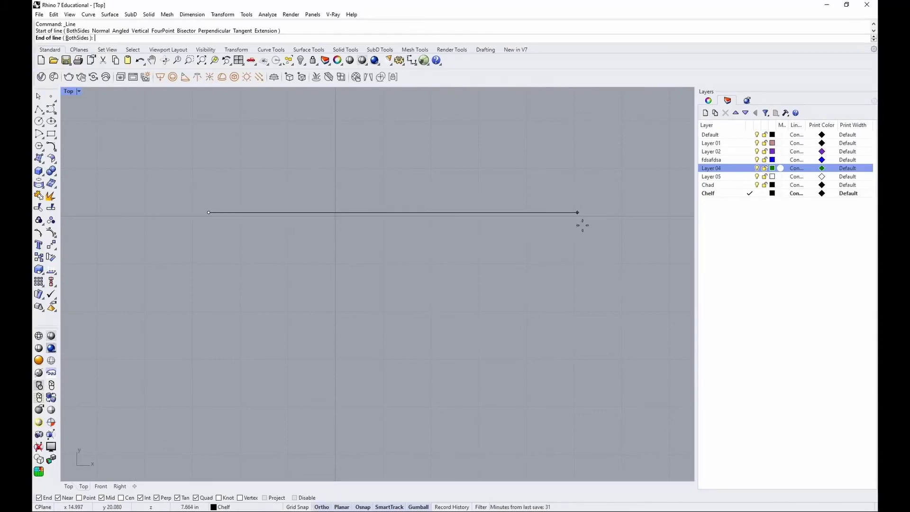
{"action": "left_click", "coordinate": [510, 200]}
{"action": "left_click", "coordinate": [485, 213]}
{"action": "key", "text": "Escape"}
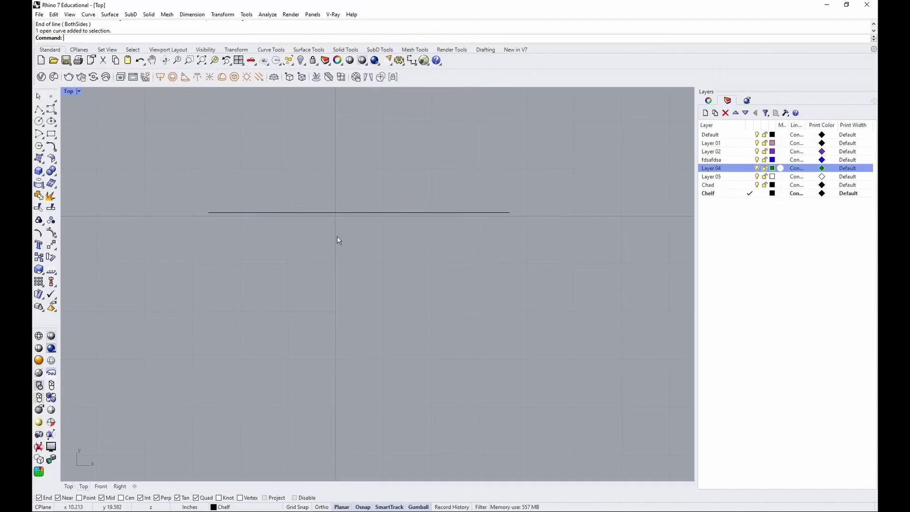
Step: Draw a second, longer horizontal line further down with Ortho
{"action": "key", "text": "Return"}
{"action": "left_click", "coordinate": [218, 226]}
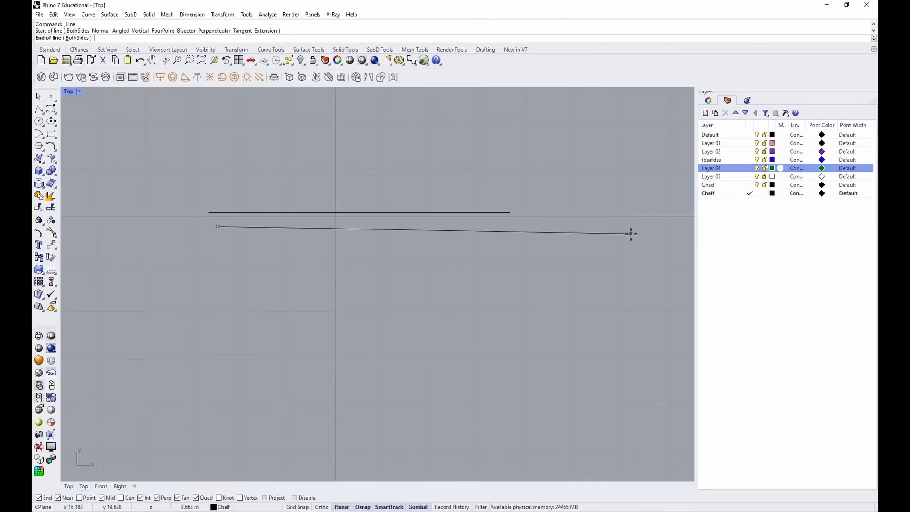
{"action": "key", "text": "F8"}
{"action": "left_click", "coordinate": [619, 226]}
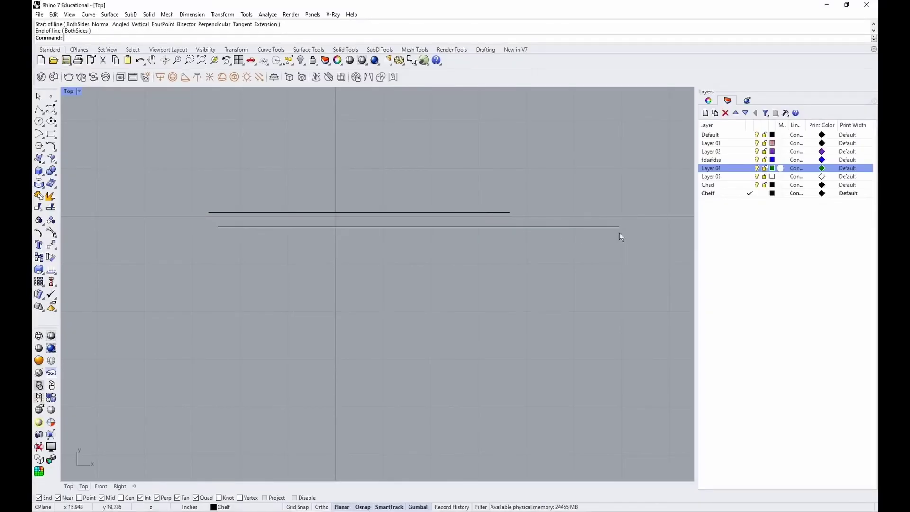
{"action": "key", "text": "F8"}
Step: Draw a horizontal line exactly 4 inches long at the bottom
{"action": "key", "text": "Return"}
{"action": "left_click", "coordinate": [240, 265]}
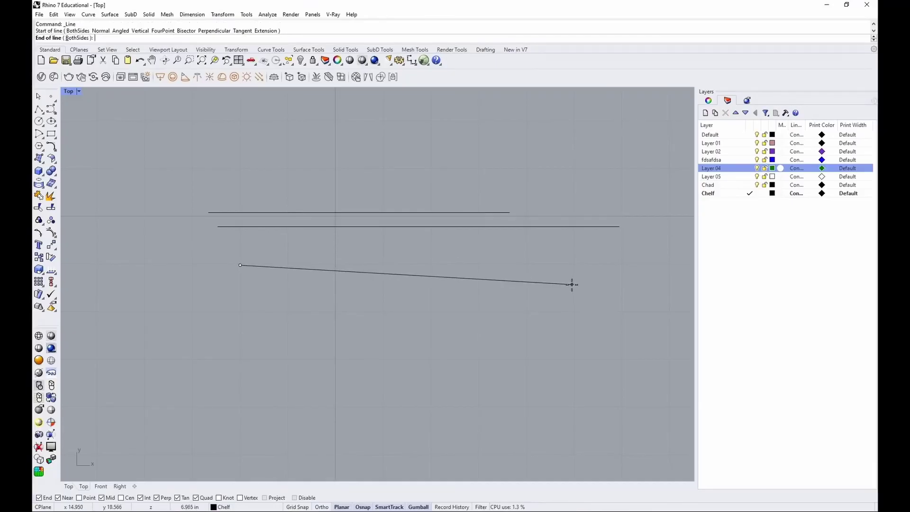
{"action": "type", "text": "4"}
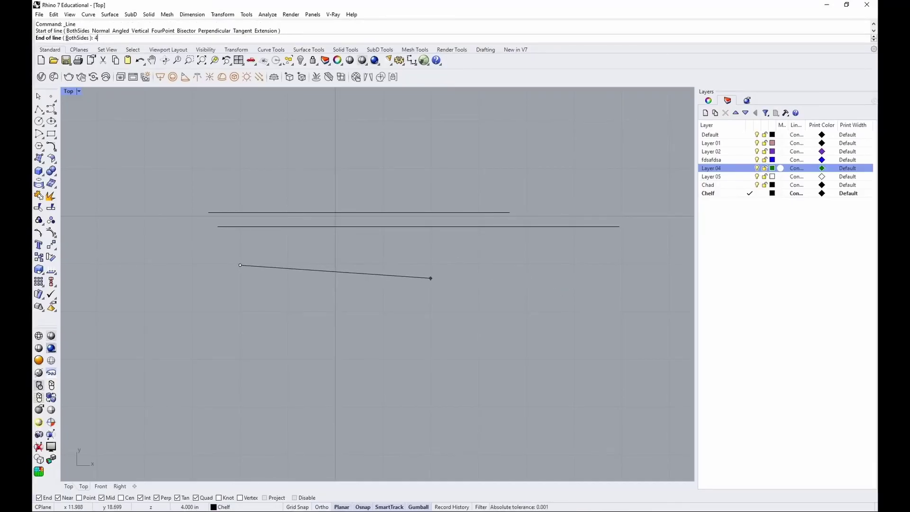
{"action": "key", "text": "Return"}
{"action": "key", "text": "F8"}
{"action": "left_click", "coordinate": [552, 283], "text": "shift"}
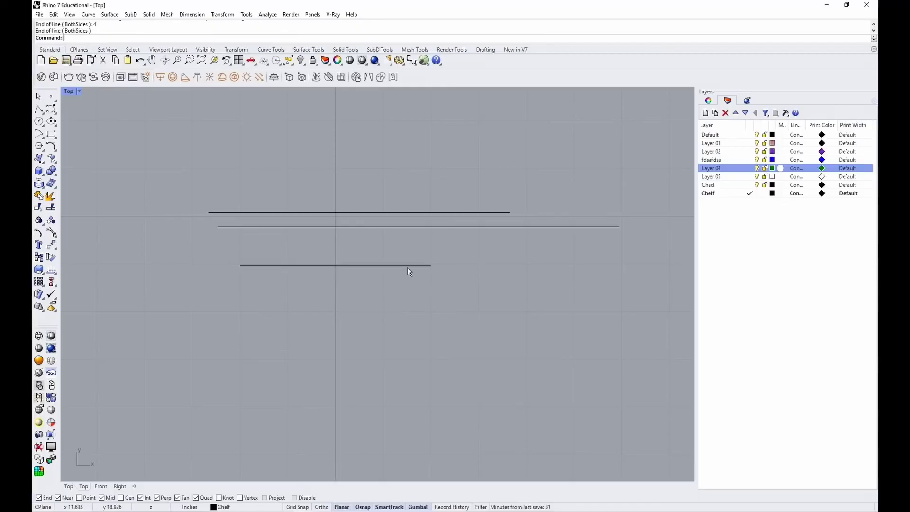
{"action": "left_click", "coordinate": [411, 265]}
{"action": "left_click", "coordinate": [522, 265]}
Step: Measure the distance between the bottom line's two endpoints with Distance (4.000 inches)
{"action": "left_click", "coordinate": [362, 266]}
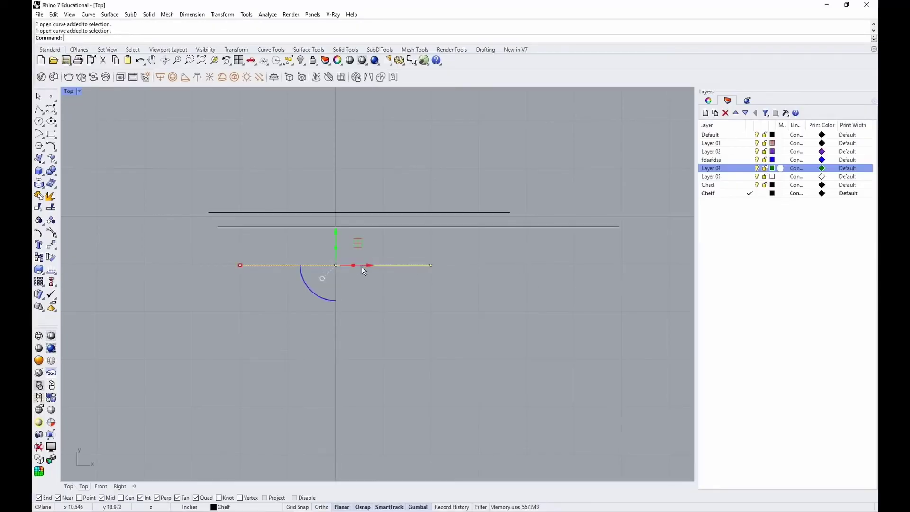
{"action": "left_click", "coordinate": [522, 271]}
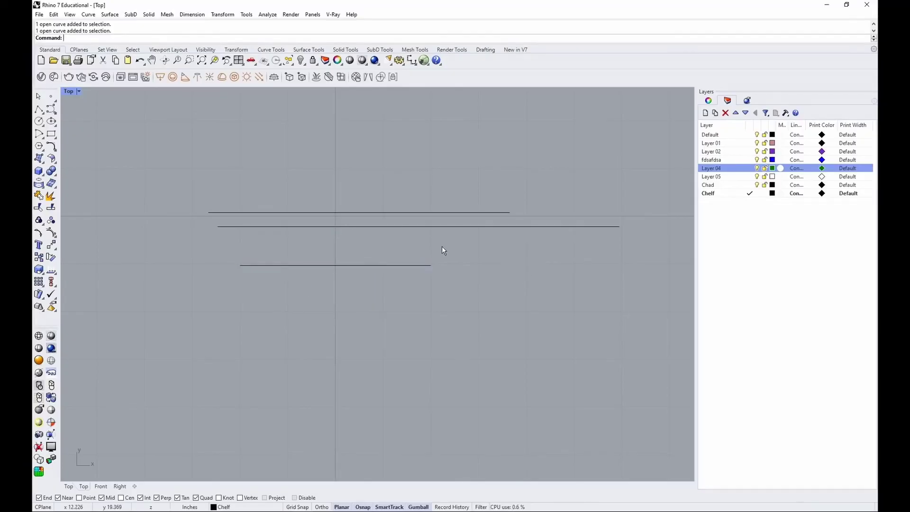
{"action": "type", "text": "Distance"}
{"action": "key", "text": "Return"}
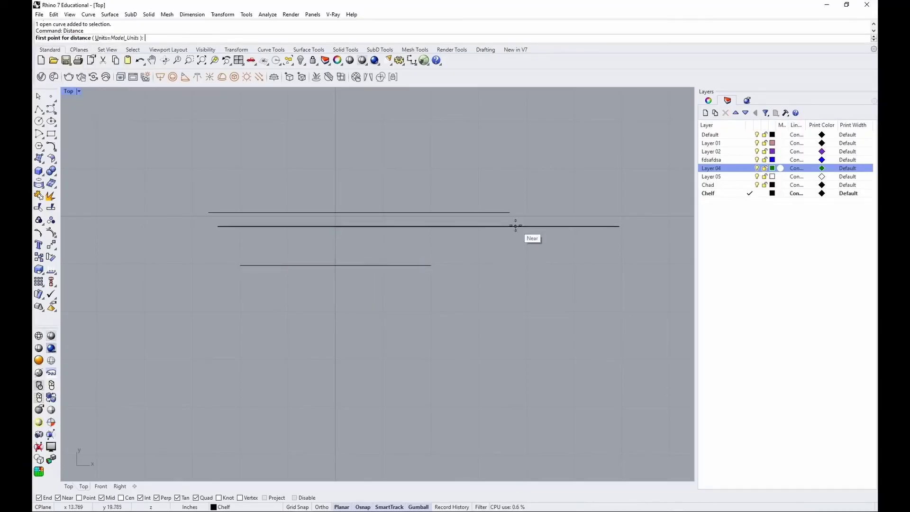
{"action": "left_click", "coordinate": [240, 265]}
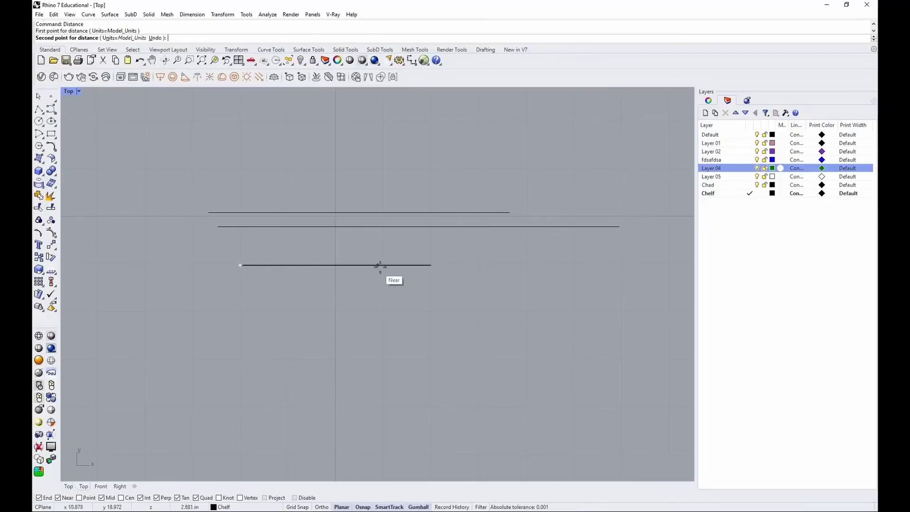
{"action": "left_click", "coordinate": [431, 265]}
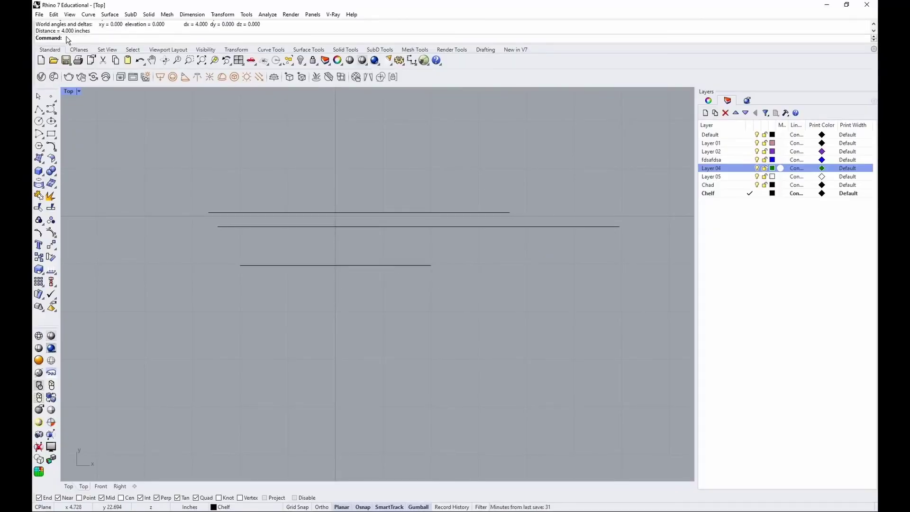
Step: Check the bottom line's curve length with Length, confirming 4.000 inches, then clear the selection
{"action": "left_click", "coordinate": [336, 265]}
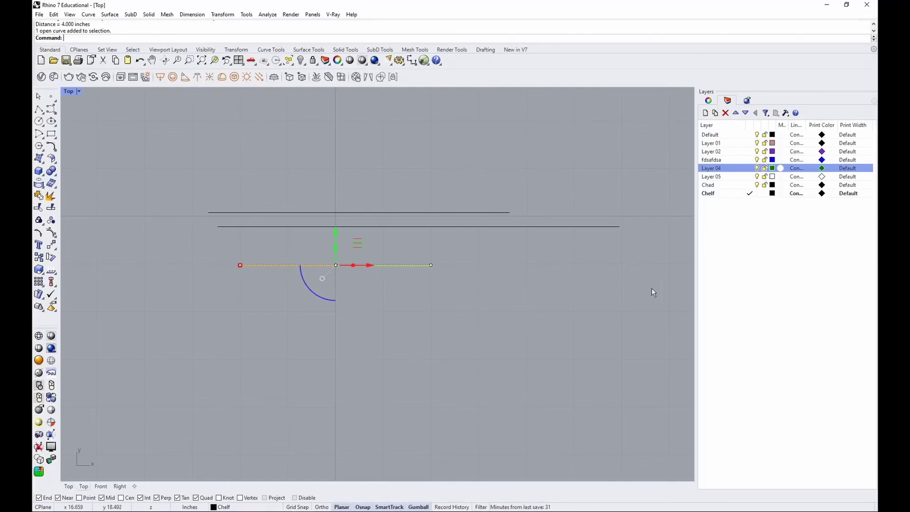
{"action": "type", "text": "Length"}
{"action": "key", "text": "Return"}
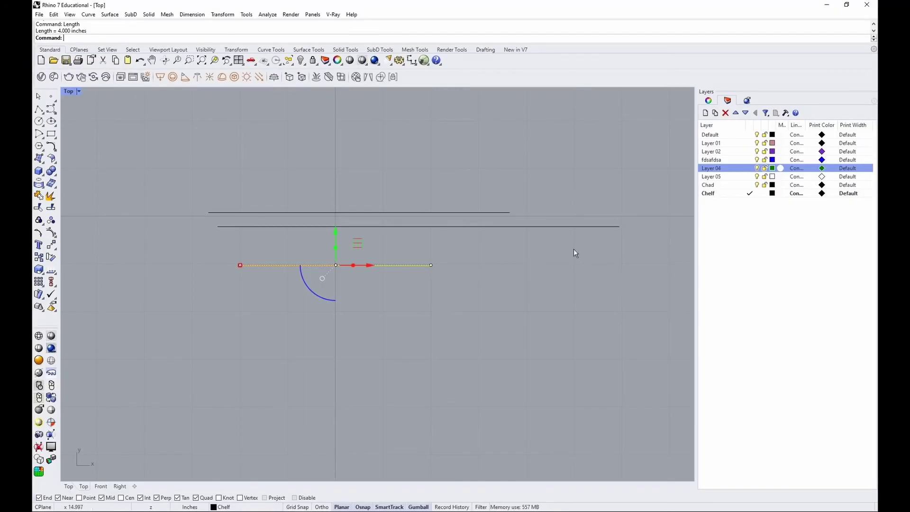
{"action": "key", "text": "Escape"}
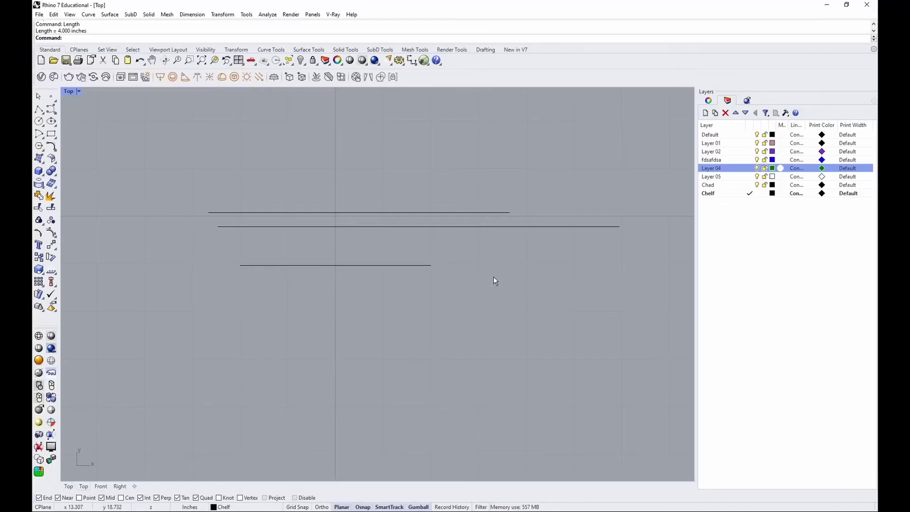
Step: Start a polyline with a 2-inch first segment followed by a 3-inch segment
{"action": "type", "text": "polyline"}
{"action": "key", "text": "Return"}
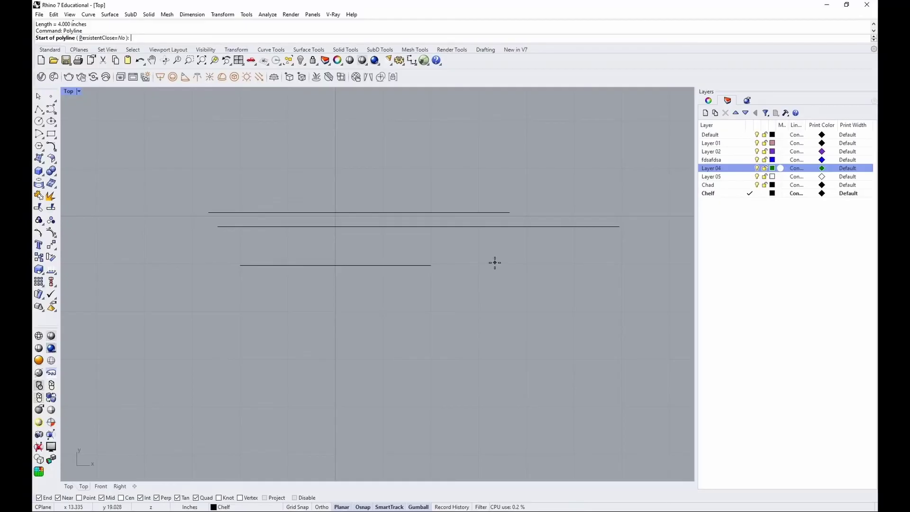
{"action": "scroll", "coordinate": [264, 311], "scroll_direction": "down", "scroll_amount": 3}
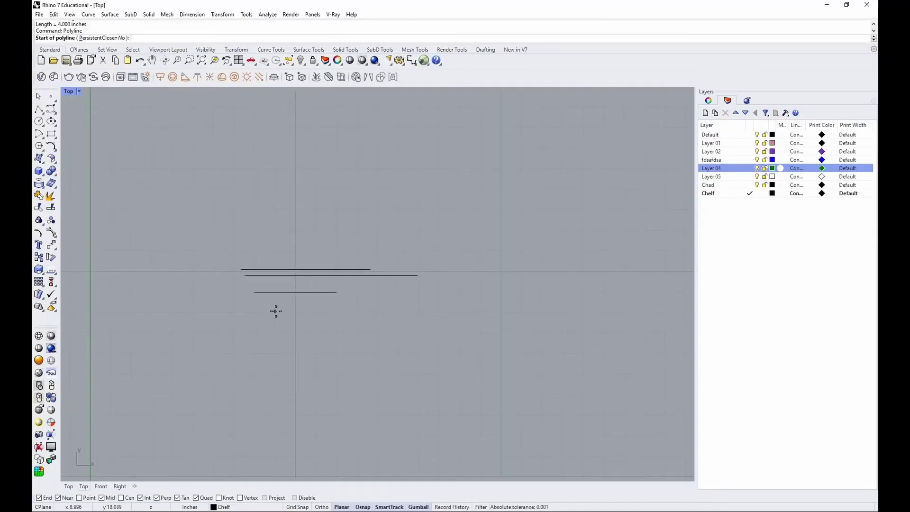
{"action": "left_click", "coordinate": [211, 317]}
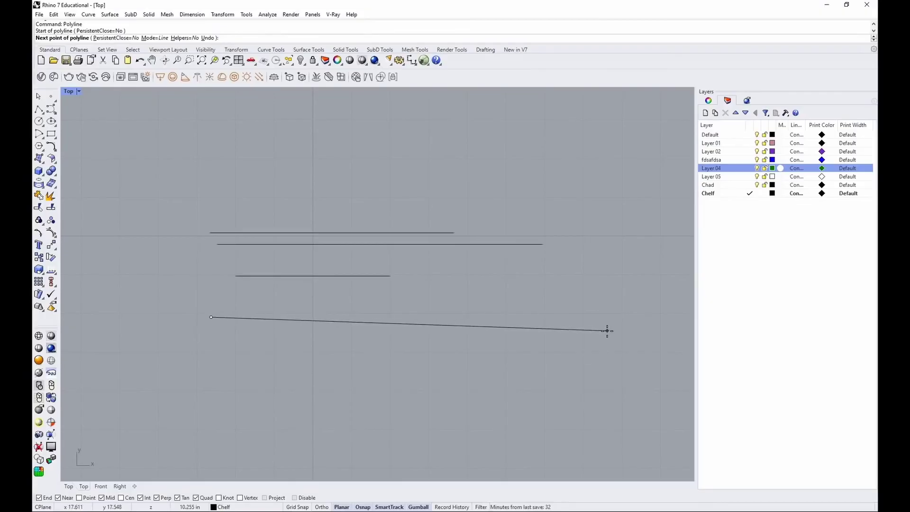
{"action": "type", "text": "2"}
{"action": "key", "text": "Return"}
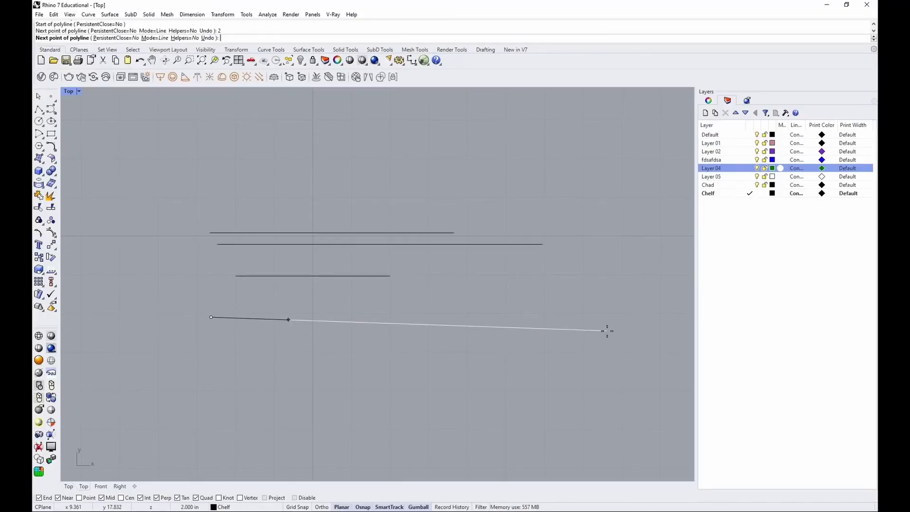
{"action": "left_click", "coordinate": [303, 320]}
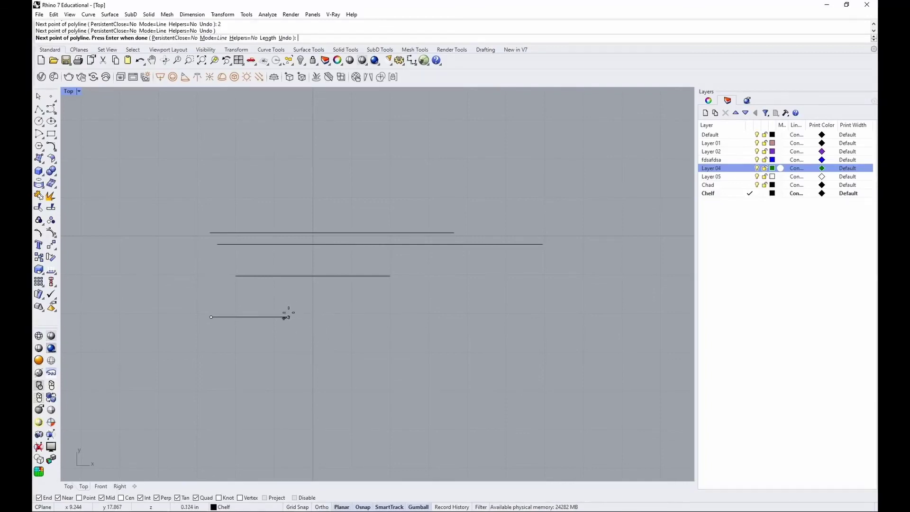
{"action": "scroll", "coordinate": [302, 311], "scroll_direction": "down", "scroll_amount": 4}
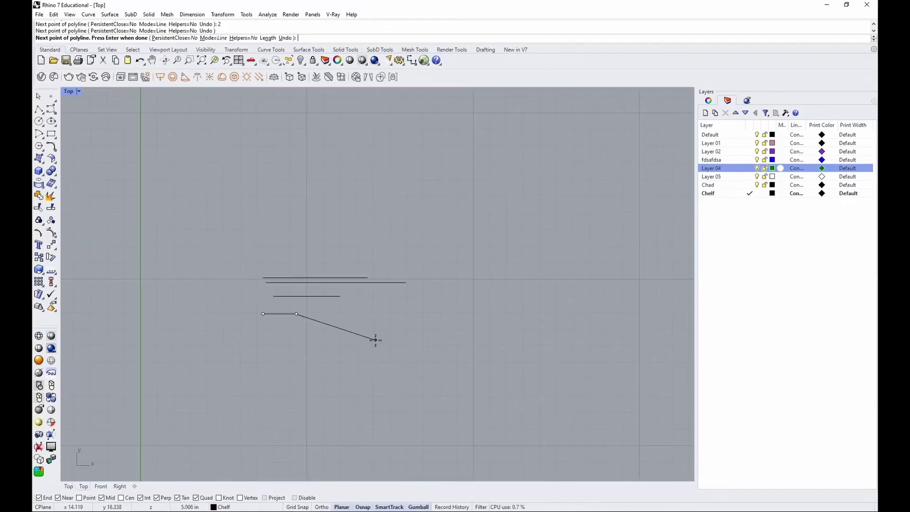
{"action": "type", "text": "3"}
{"action": "key", "text": "Return"}
{"action": "scroll", "coordinate": [365, 271], "scroll_direction": "up", "scroll_amount": 3}
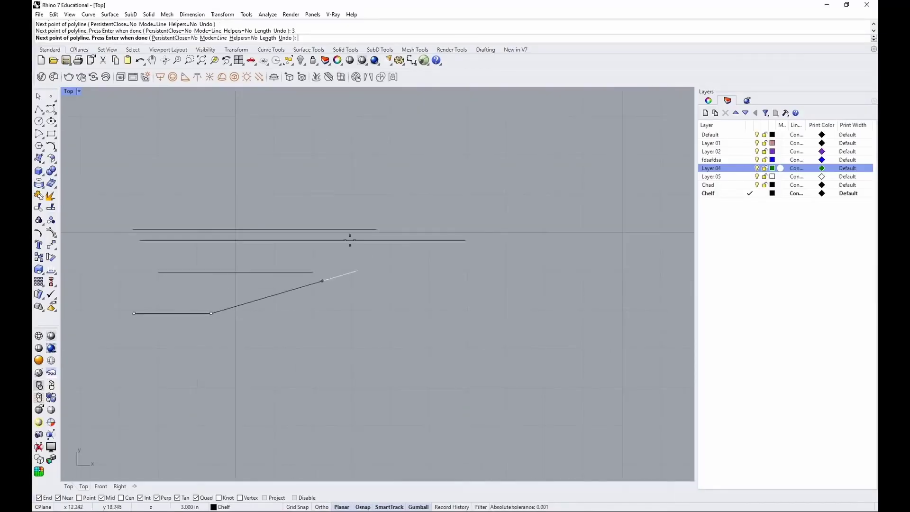
{"action": "left_click", "coordinate": [327, 139]}
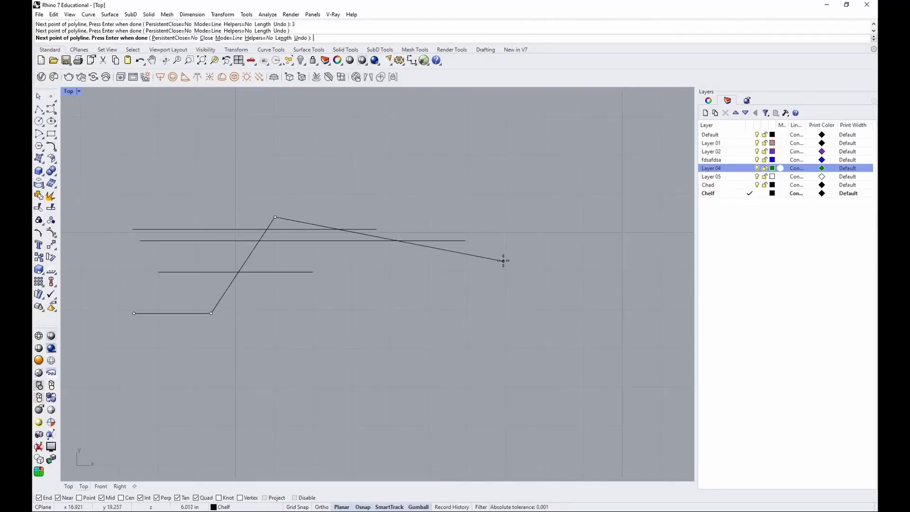
Step: Add a dozen freeform vertices and close the polyline at its start point
{"action": "left_click", "coordinate": [133, 117]}
{"action": "left_click", "coordinate": [86, 154]}
{"action": "left_click", "coordinate": [143, 230]}
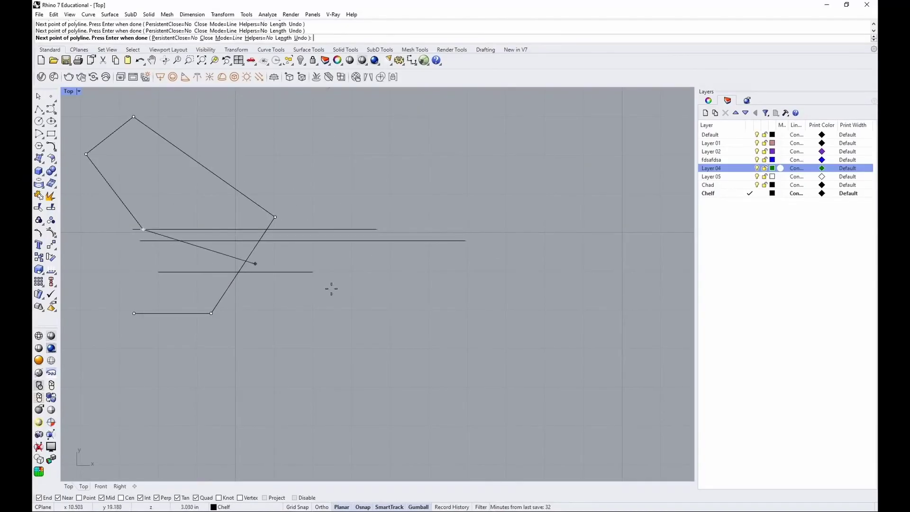
{"action": "left_click", "coordinate": [380, 316]}
{"action": "left_click", "coordinate": [443, 449]}
{"action": "left_click", "coordinate": [281, 408]}
{"action": "left_click", "coordinate": [487, 156]}
{"action": "left_click", "coordinate": [627, 205]}
{"action": "left_click", "coordinate": [584, 329]}
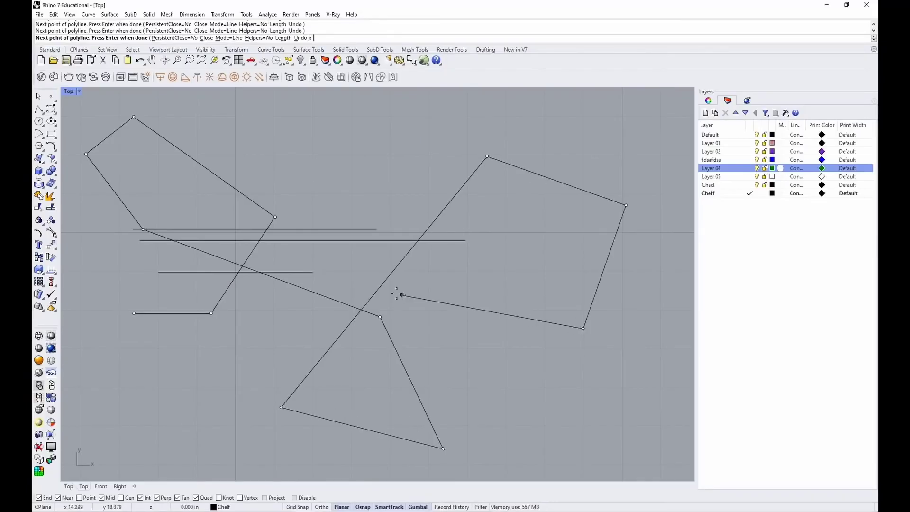
{"action": "left_click", "coordinate": [402, 295]}
{"action": "left_click", "coordinate": [274, 241]}
{"action": "left_click", "coordinate": [211, 287]}
{"action": "left_click", "coordinate": [136, 311]}
Step: Crossing-select the three lines and the polyline and delete them all
{"action": "scroll", "coordinate": [422, 312], "scroll_direction": "down", "scroll_amount": 5}
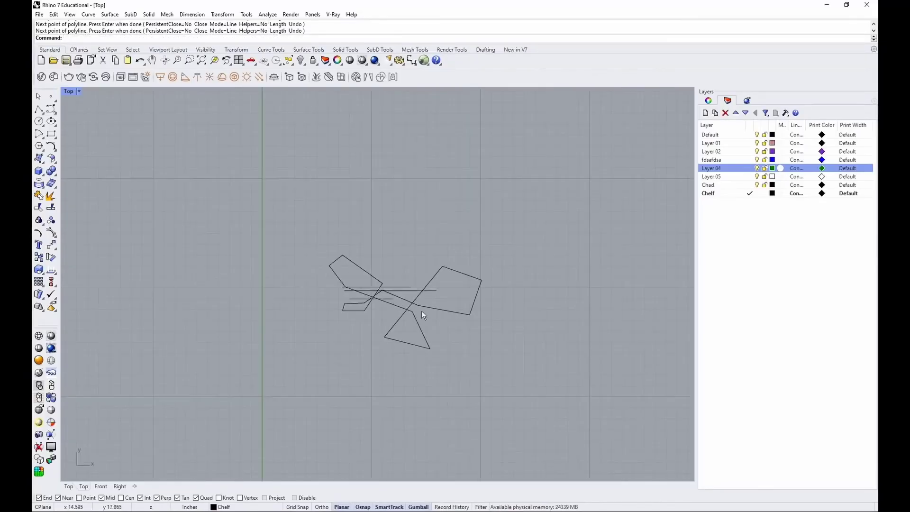
{"action": "left_click_drag", "start_coordinate": [502, 203], "coordinate": [319, 360]}
{"action": "key", "text": "Delete"}
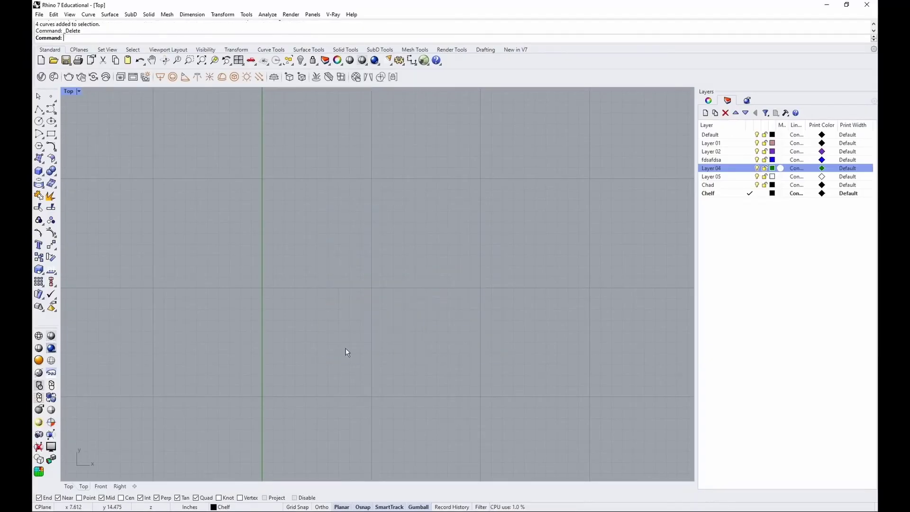